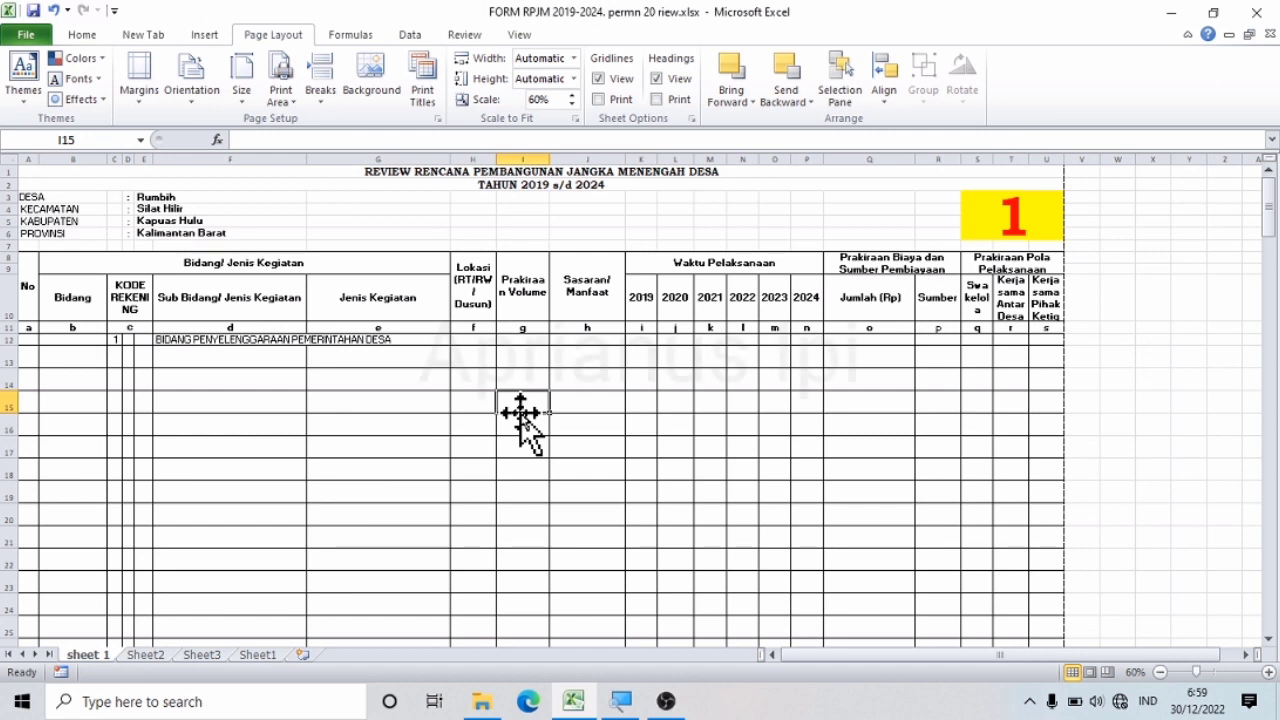
# - Preview the printed sheet, paging through several preview pages, then return to the worksheet
pyautogui.press('Down')
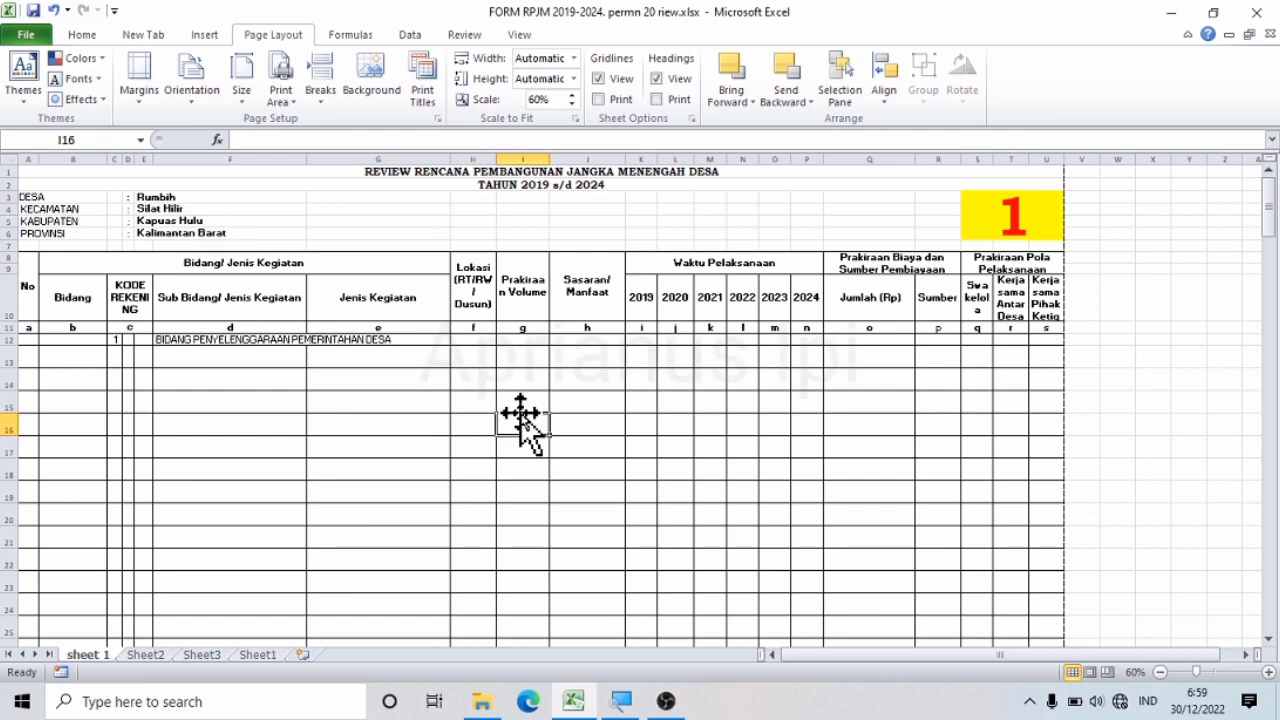
pyautogui.press('Down')
pyautogui.press('Down')
pyautogui.press('Down')
pyautogui.press('Down')
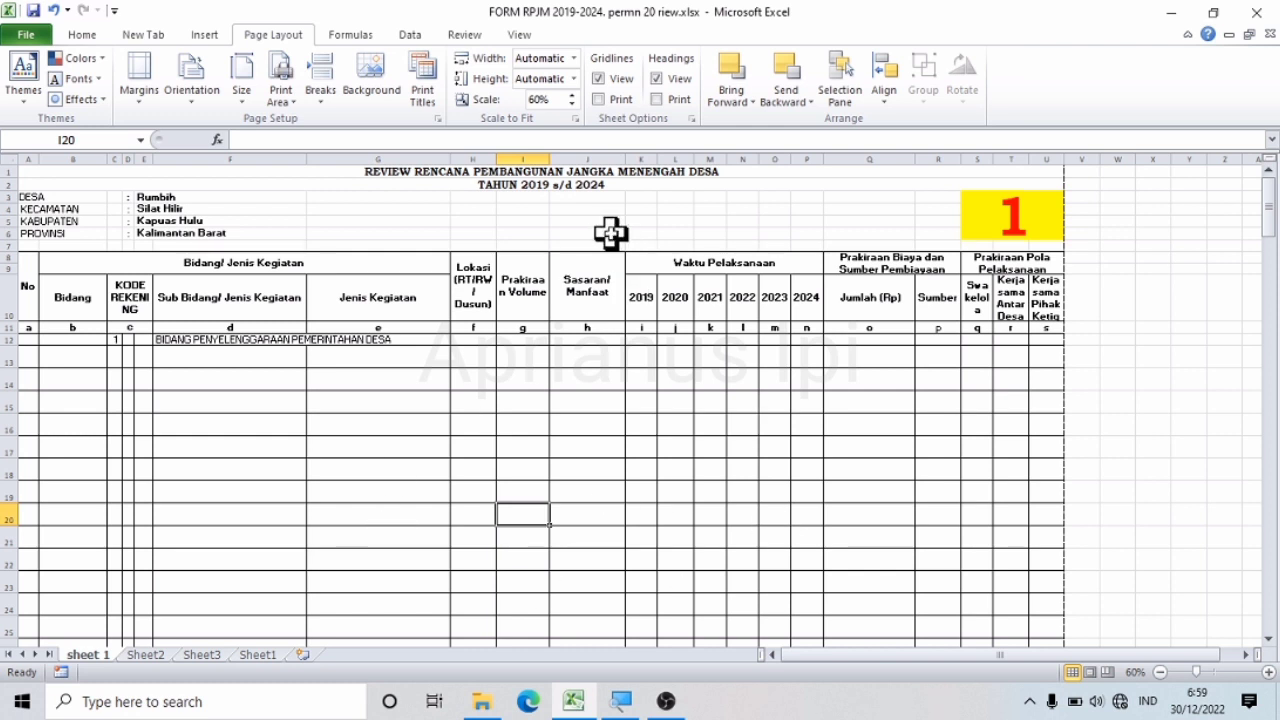
pyautogui.hotkey('ctrl', 'p')
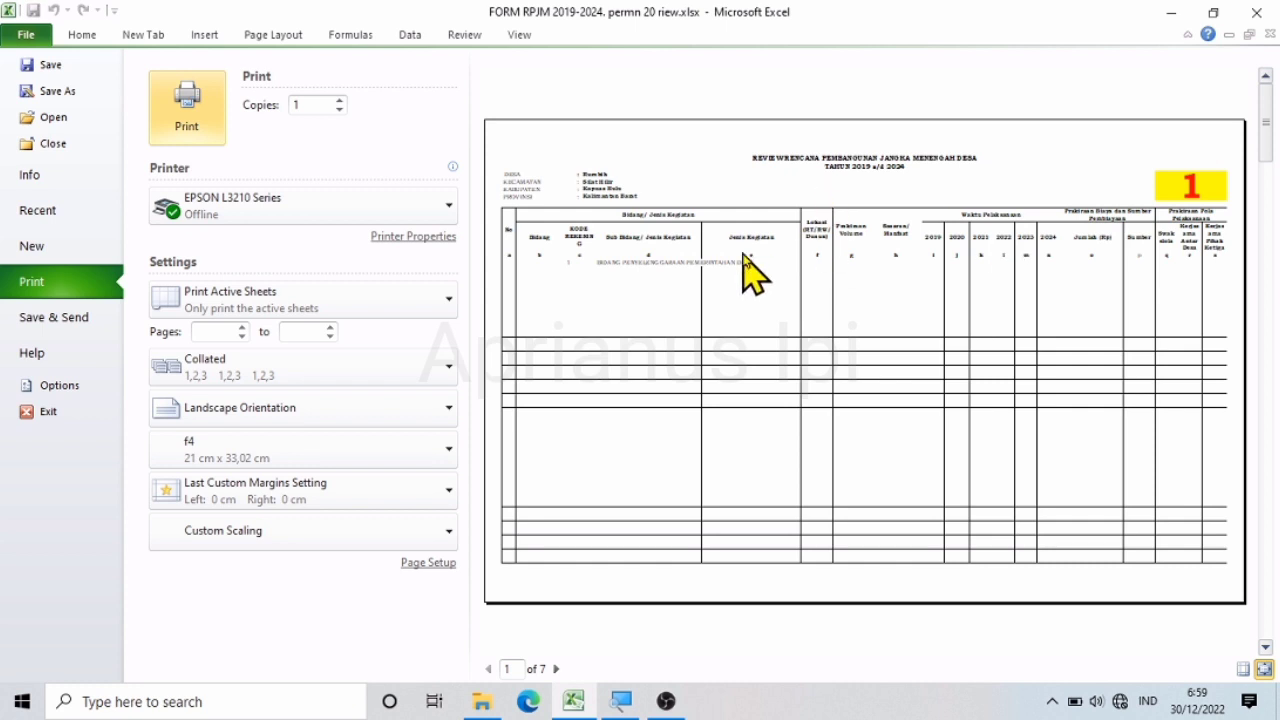
pyautogui.click(557, 669)
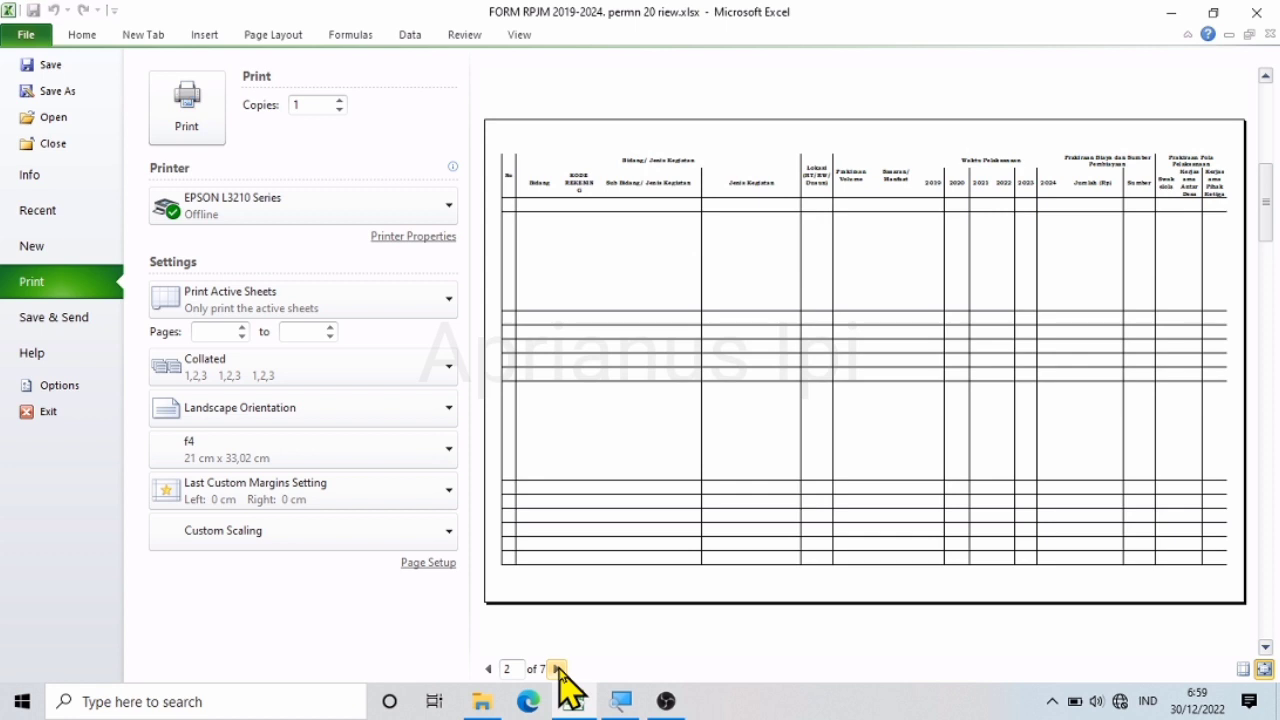
pyautogui.click(557, 669)
pyautogui.click(557, 669)
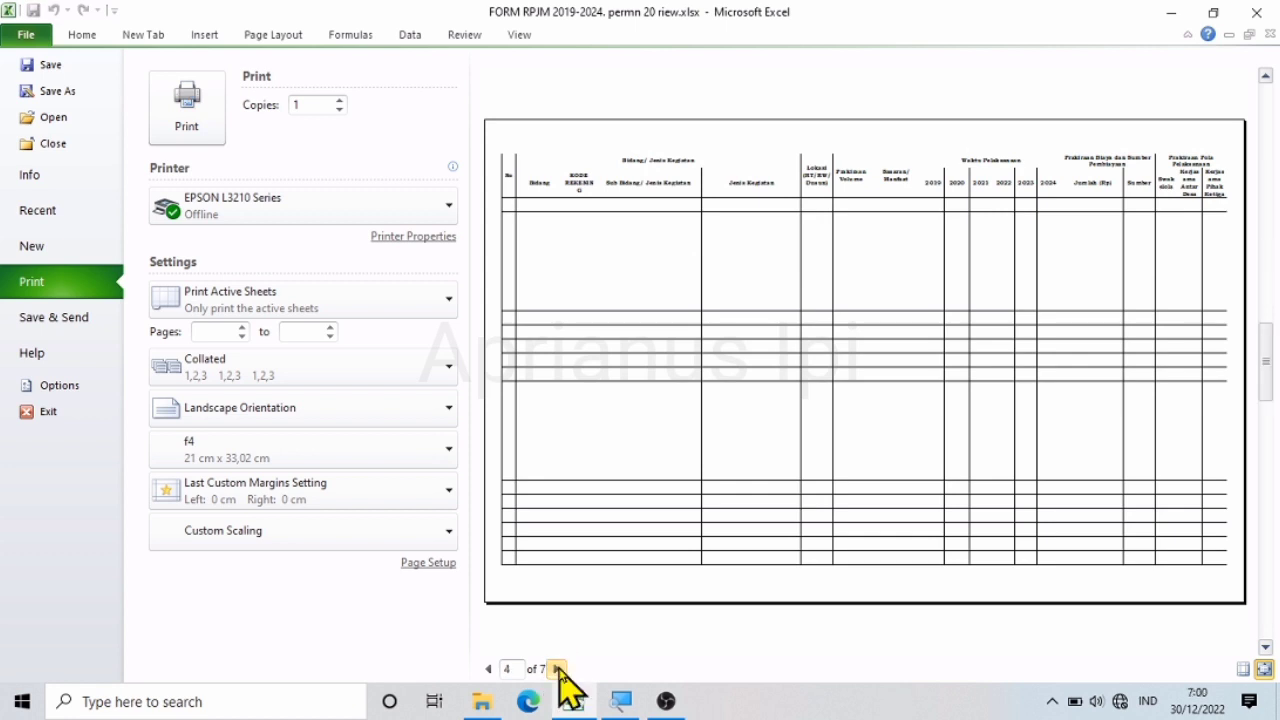
pyautogui.click(486, 671)
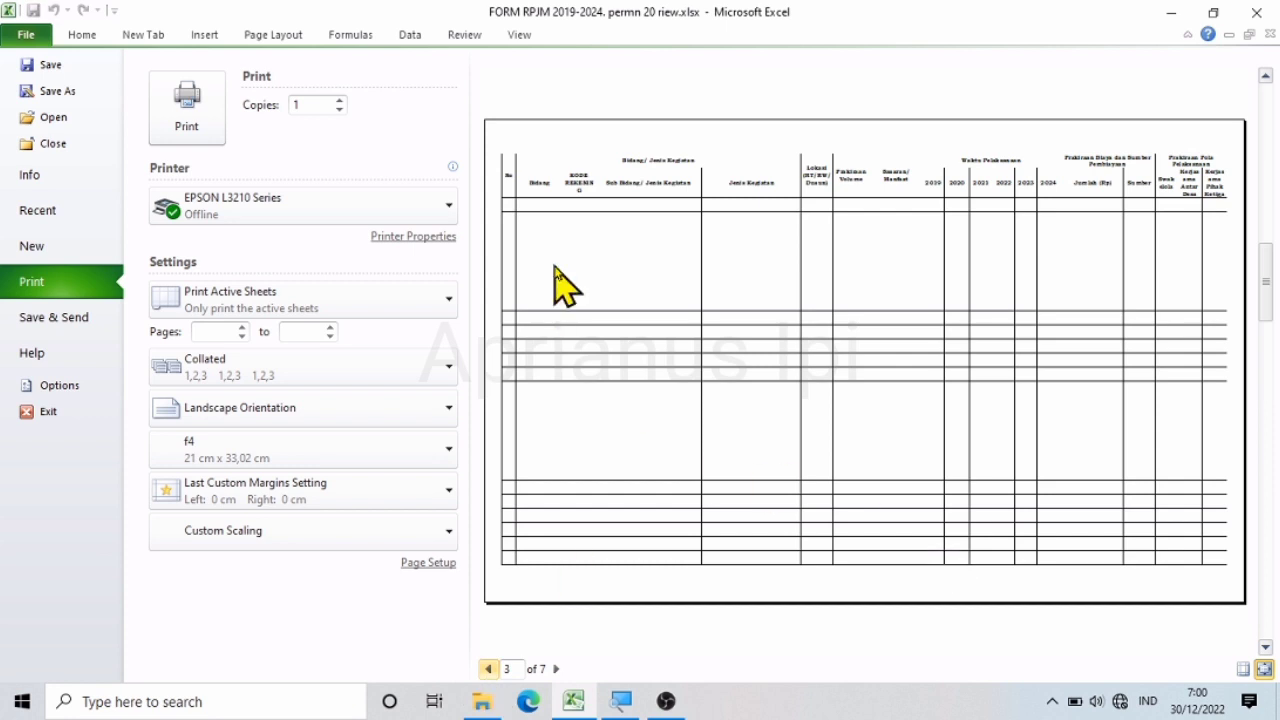
pyautogui.click(287, 35)
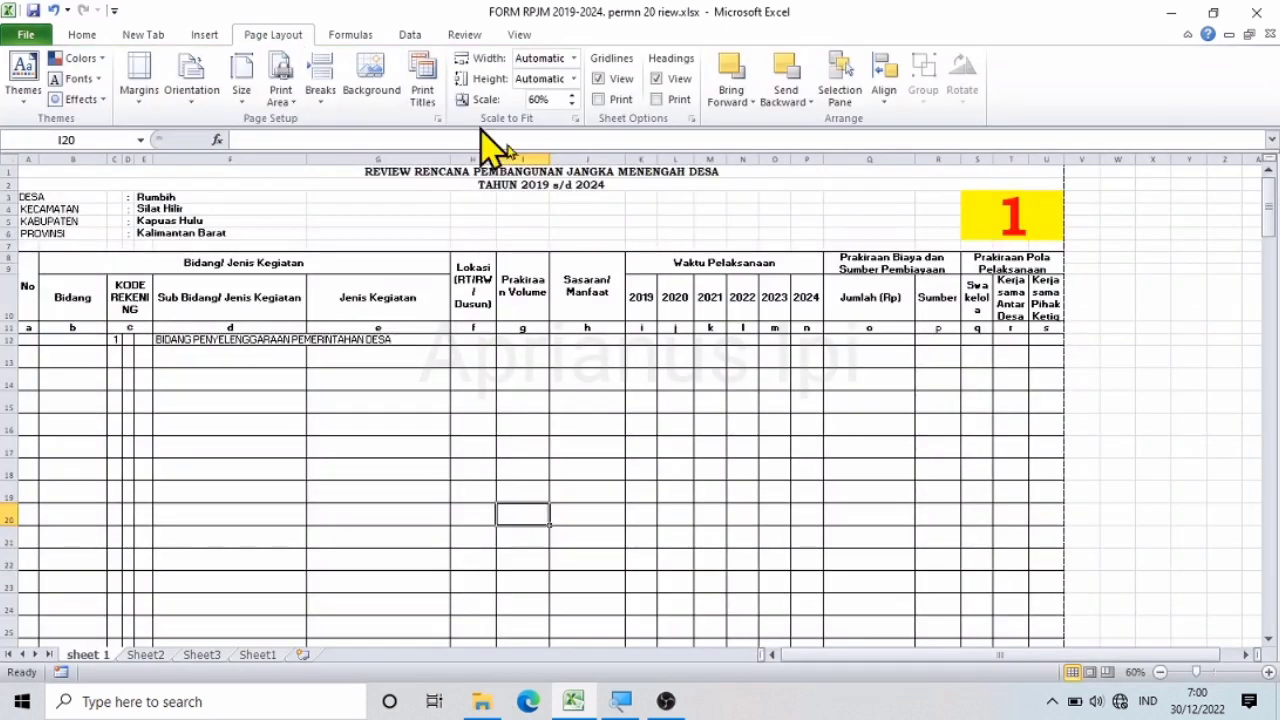
pyautogui.moveTo(666, 701)
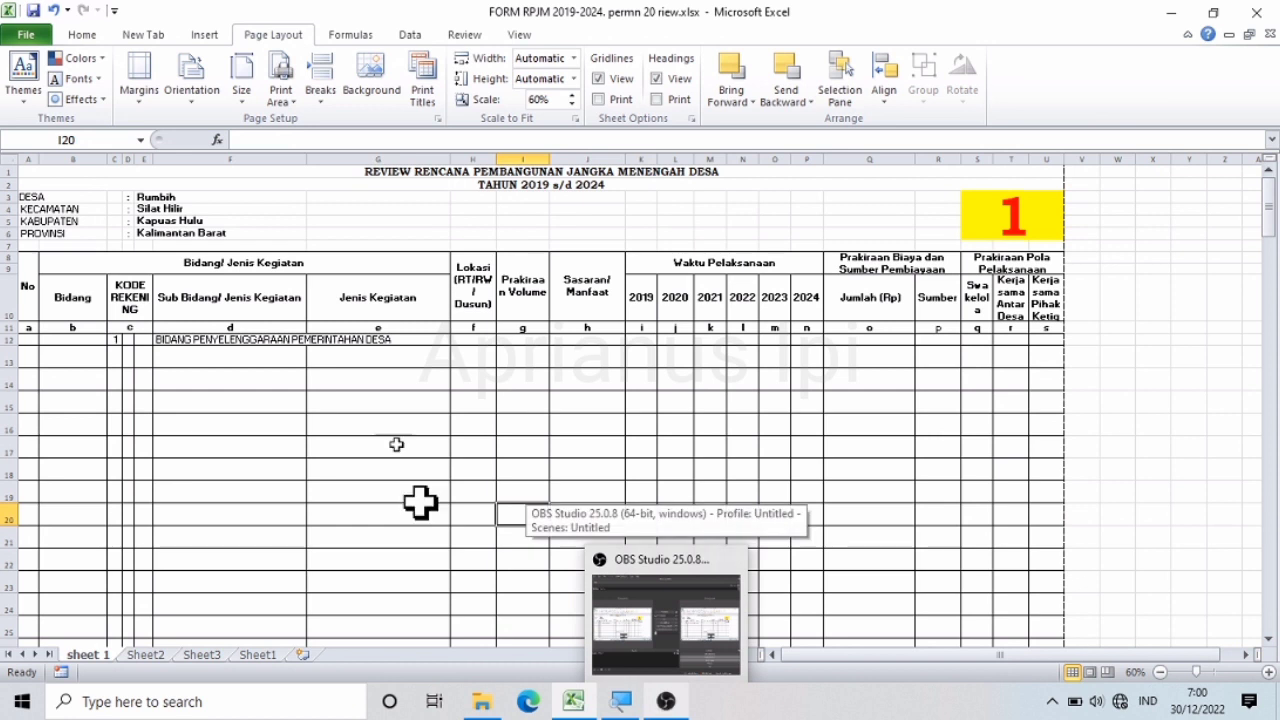
# - Open the Page Setup dialog at its Header/Footer settings, with no header or footer defined
pyautogui.click(376, 340)
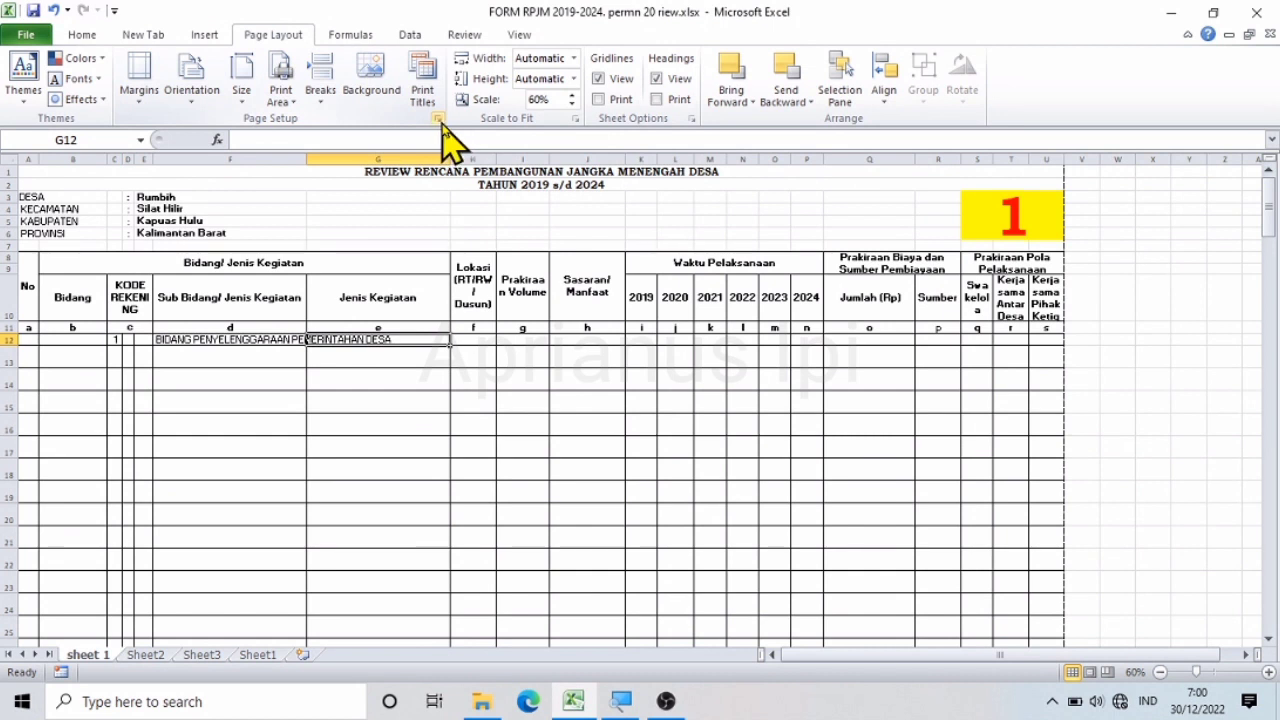
pyautogui.click(438, 118)
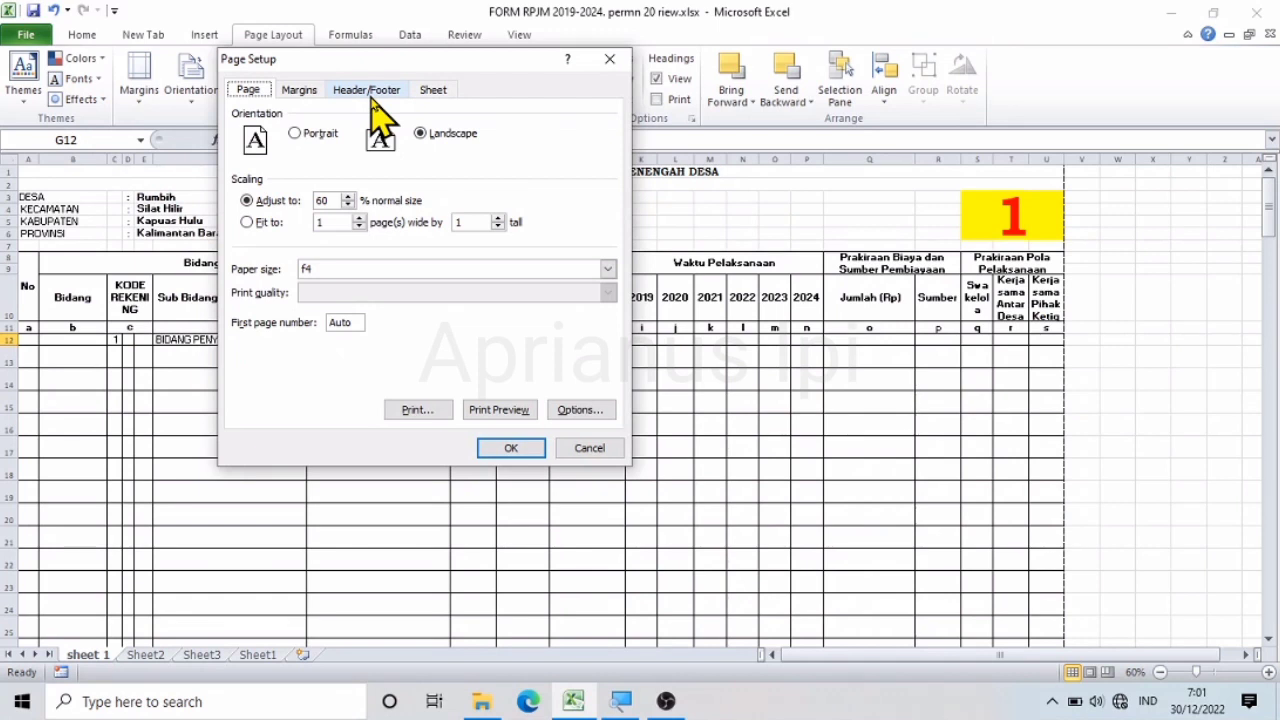
pyautogui.click(370, 93)
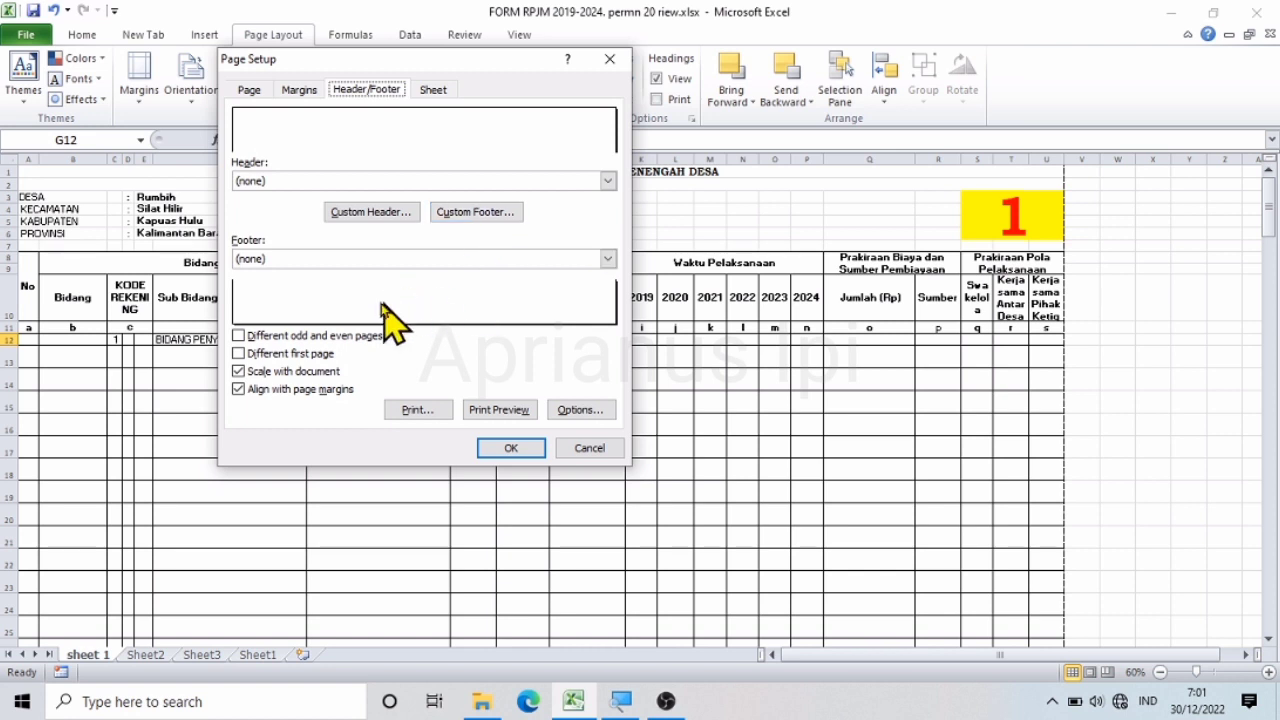
# - Insert the &[Page] page-number code into the custom footer's center section and select it
pyautogui.click(490, 210)
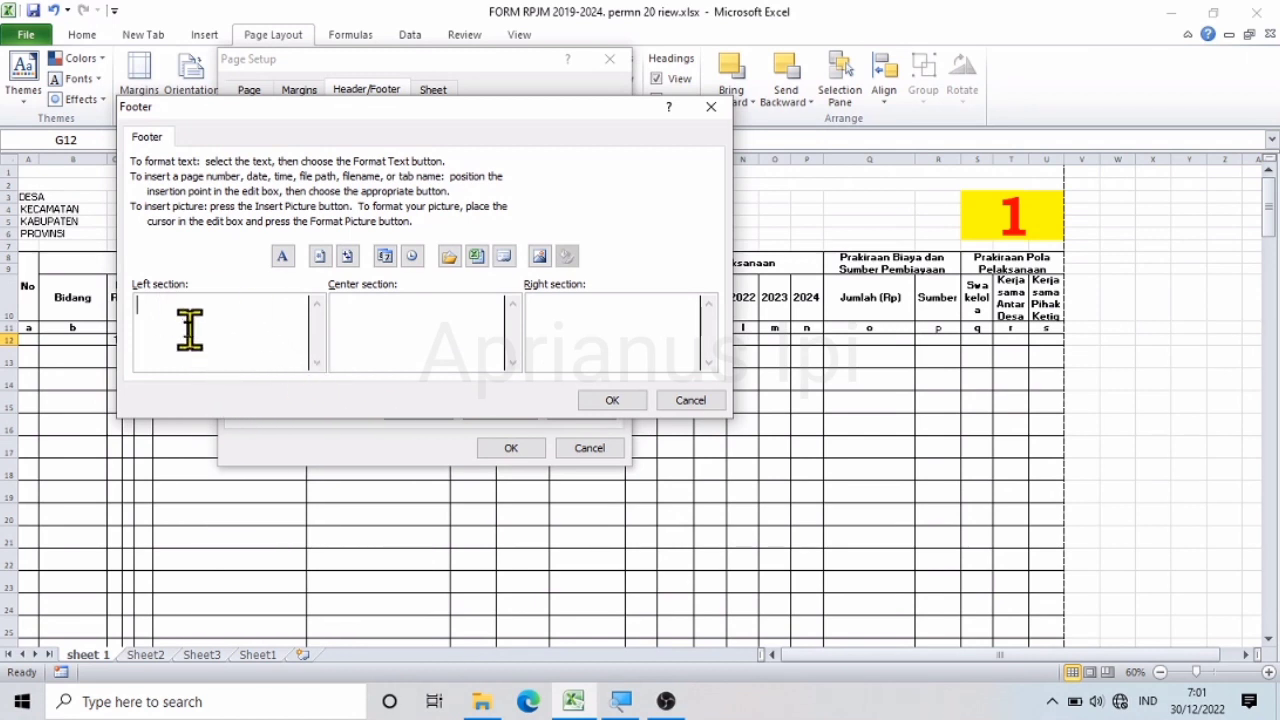
pyautogui.click(418, 340)
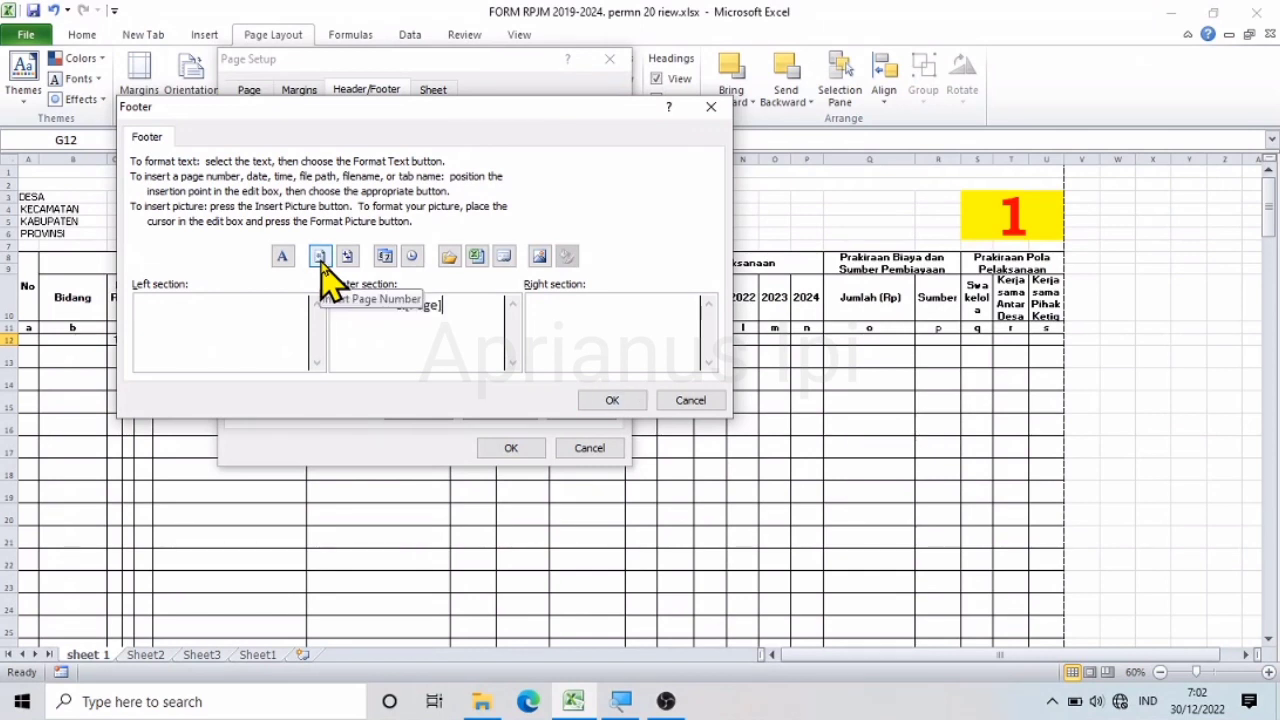
pyautogui.click(320, 256)
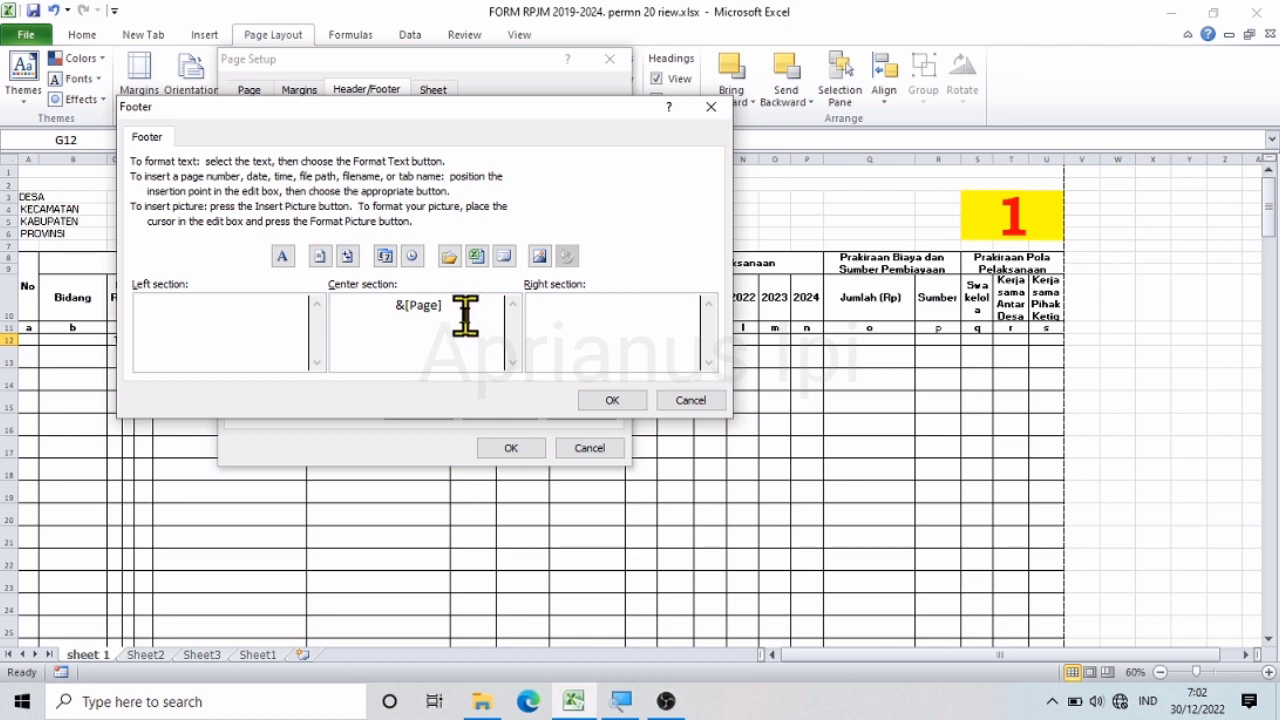
pyautogui.moveTo(465, 316); pyautogui.dragTo(363, 318)
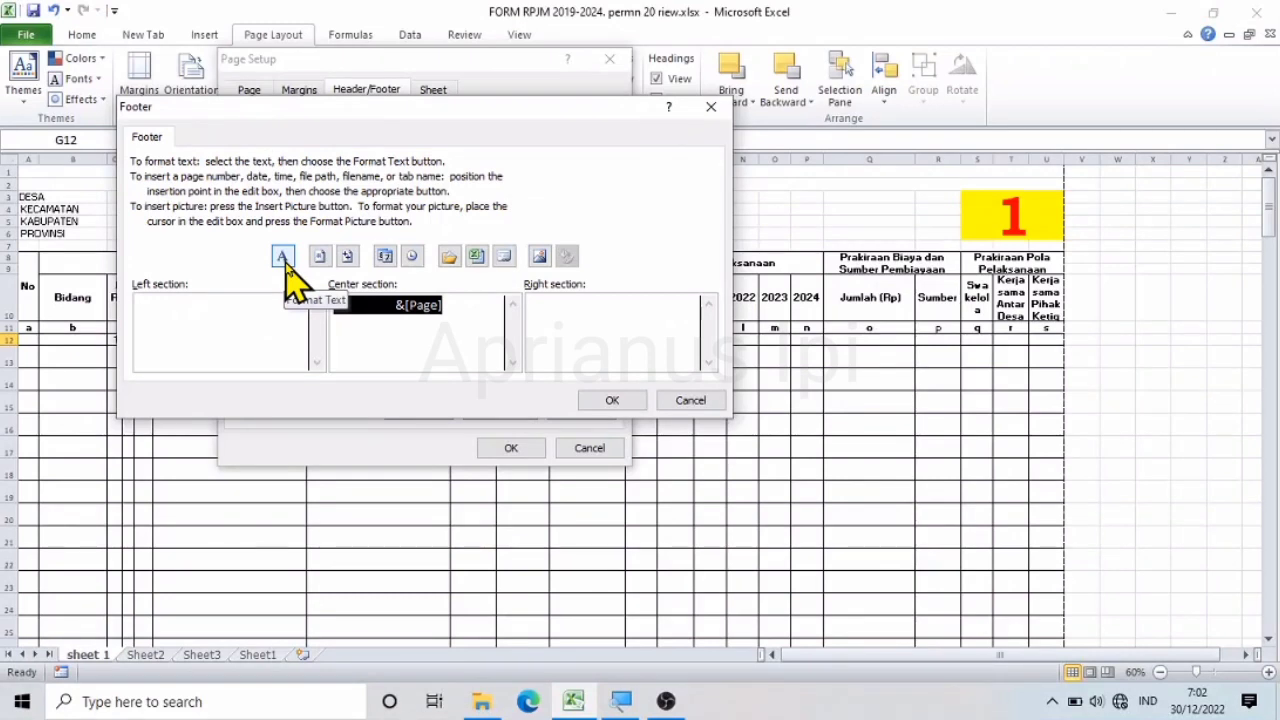
# - Format the footer page-number code in Arial Black at font size 22
pyautogui.click(283, 258)
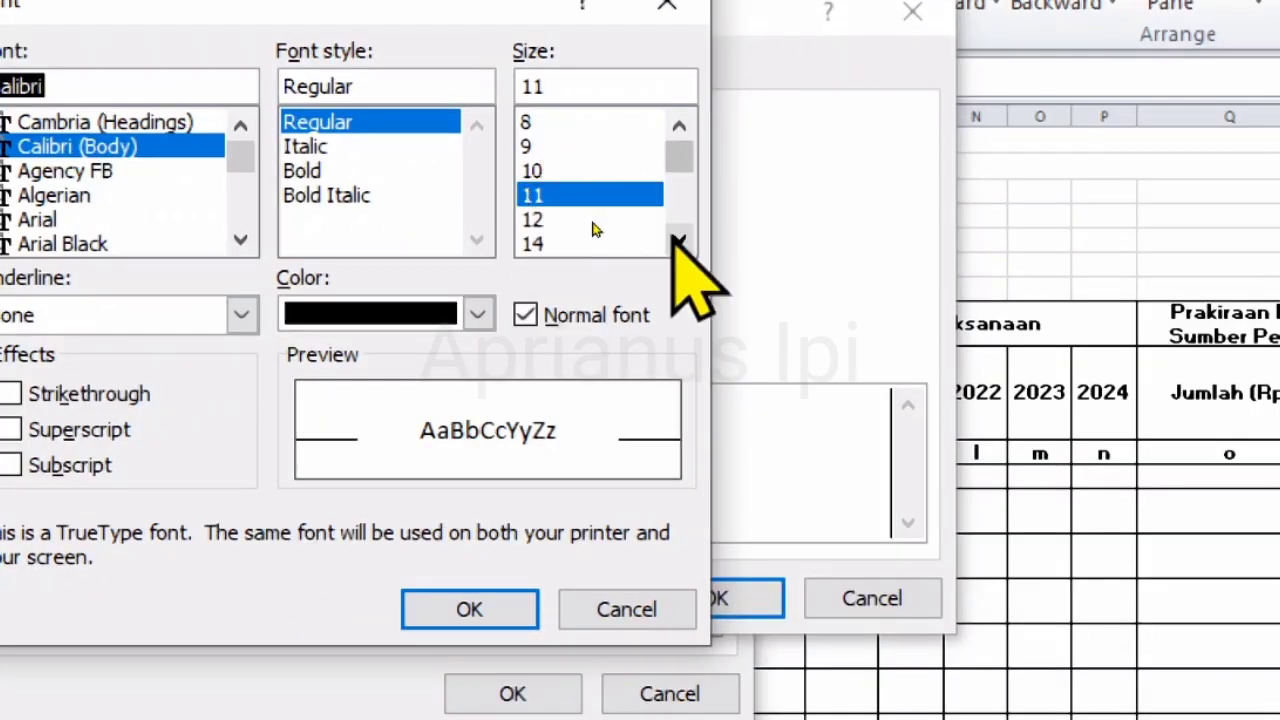
pyautogui.click(679, 240)
pyautogui.click(679, 240)
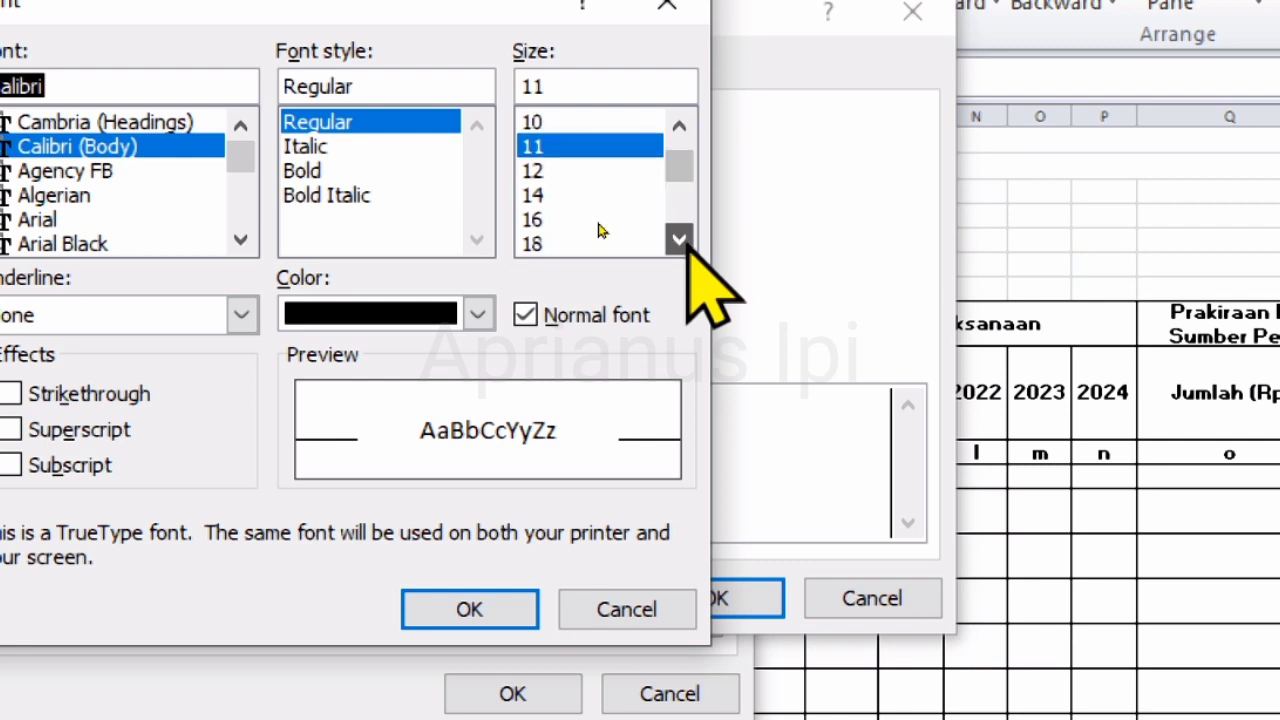
pyautogui.click(679, 240)
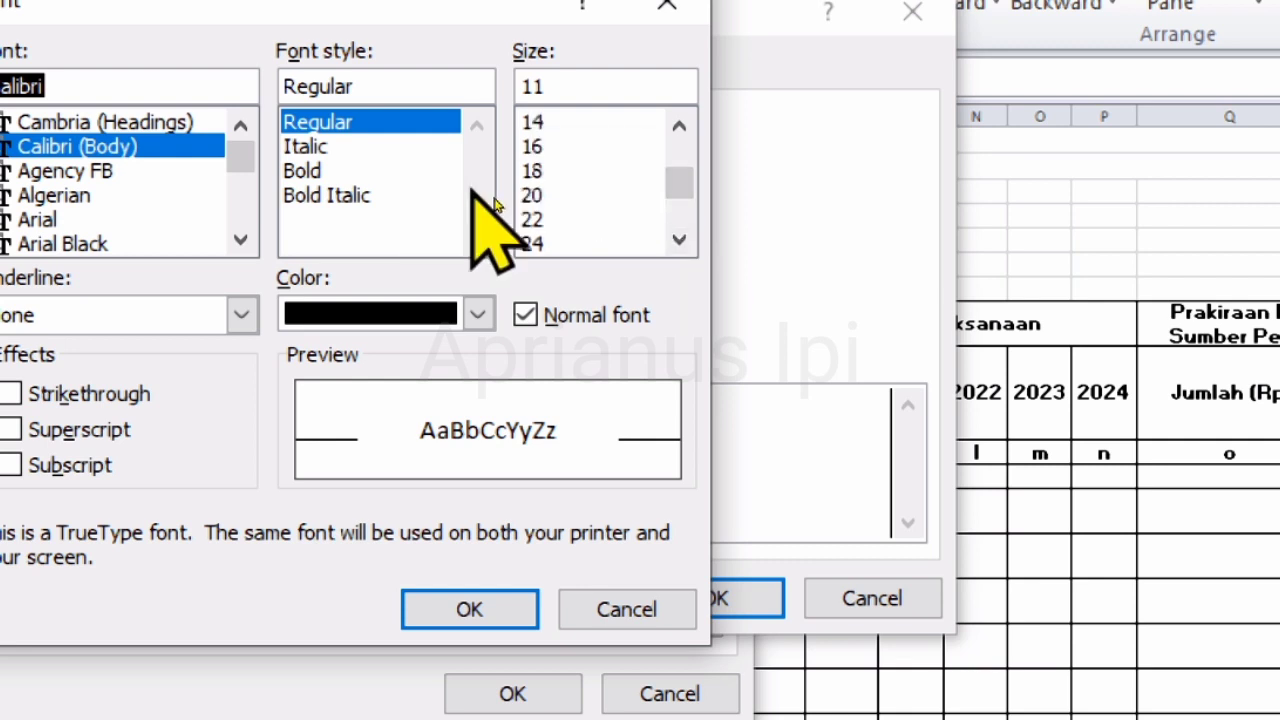
pyautogui.click(527, 212)
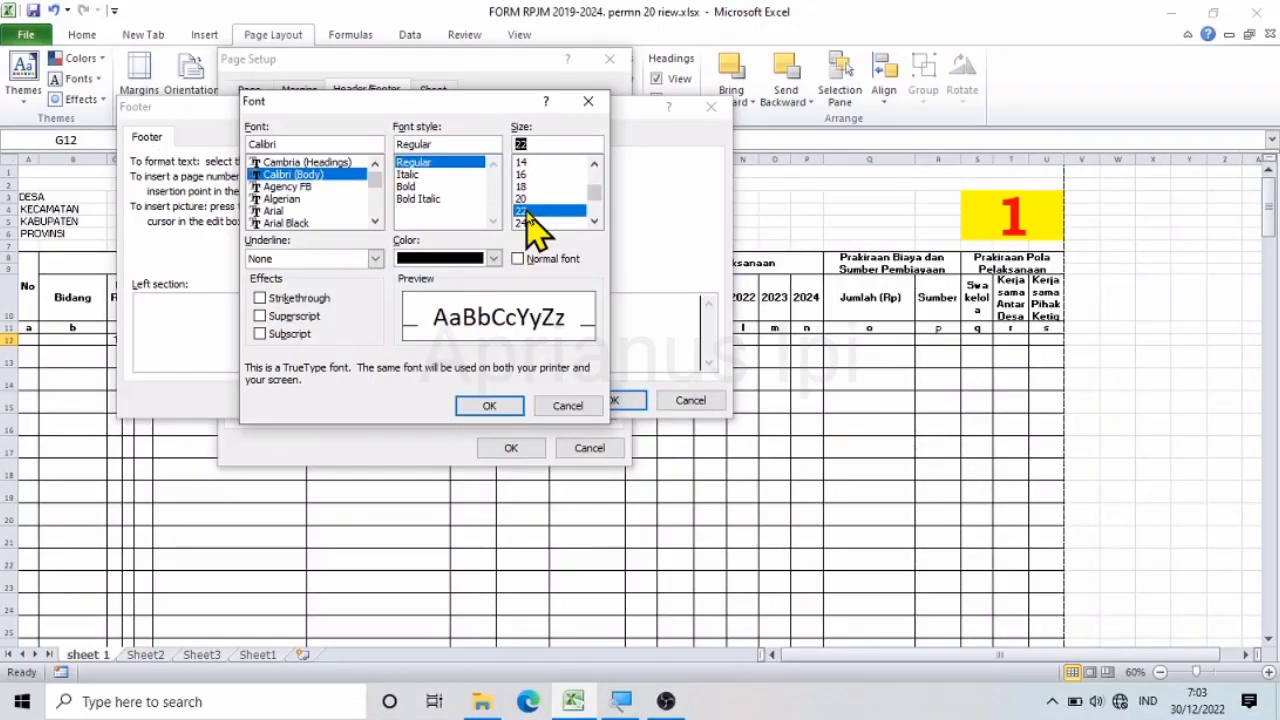
pyautogui.click(375, 221)
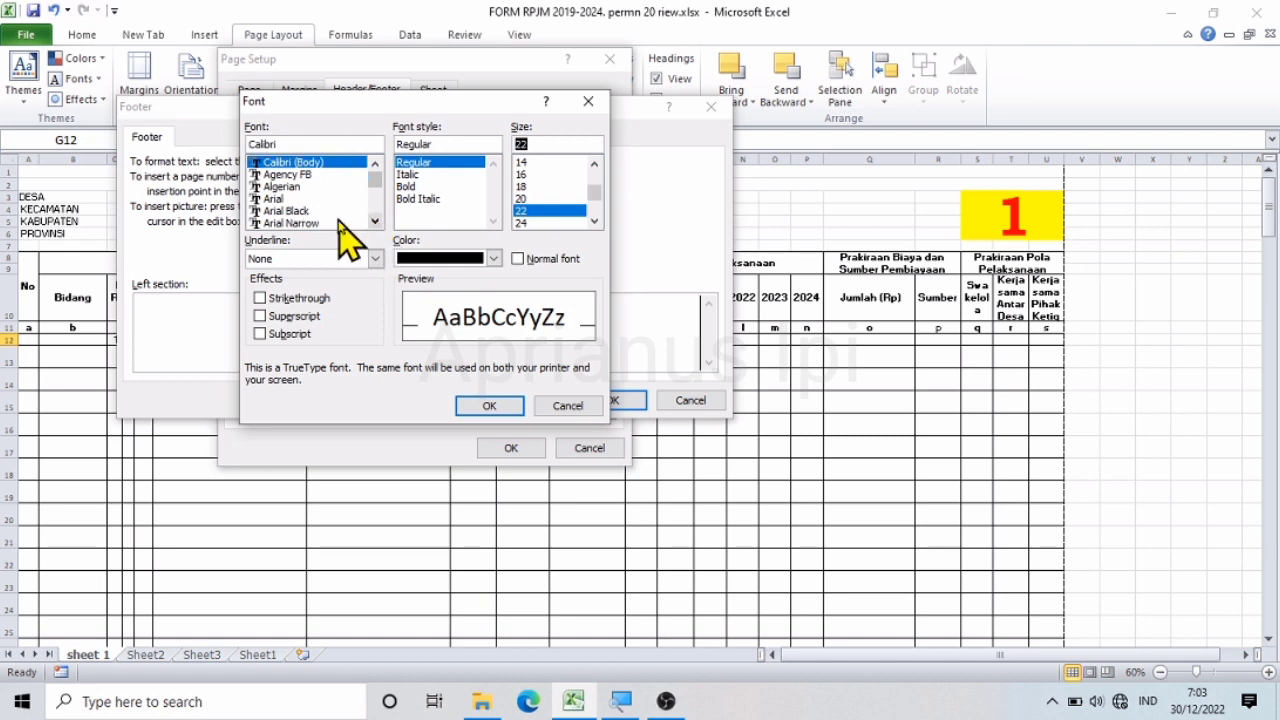
pyautogui.click(300, 211)
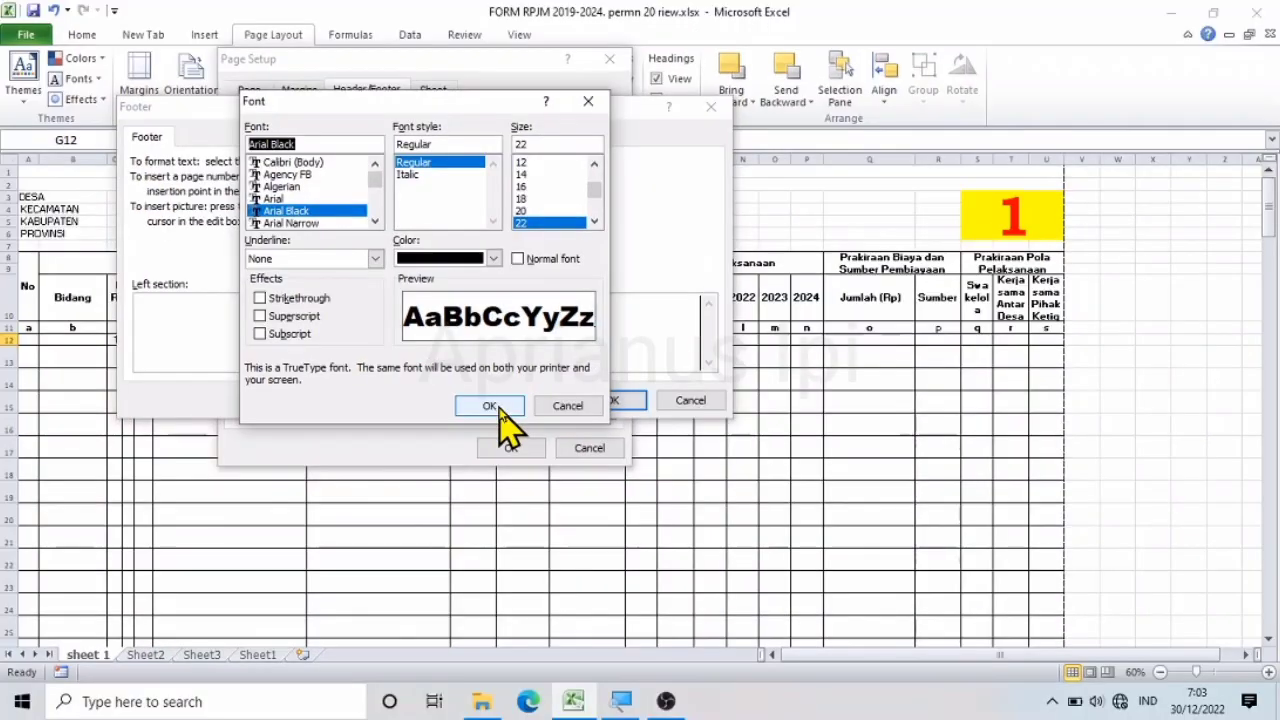
pyautogui.click(499, 408)
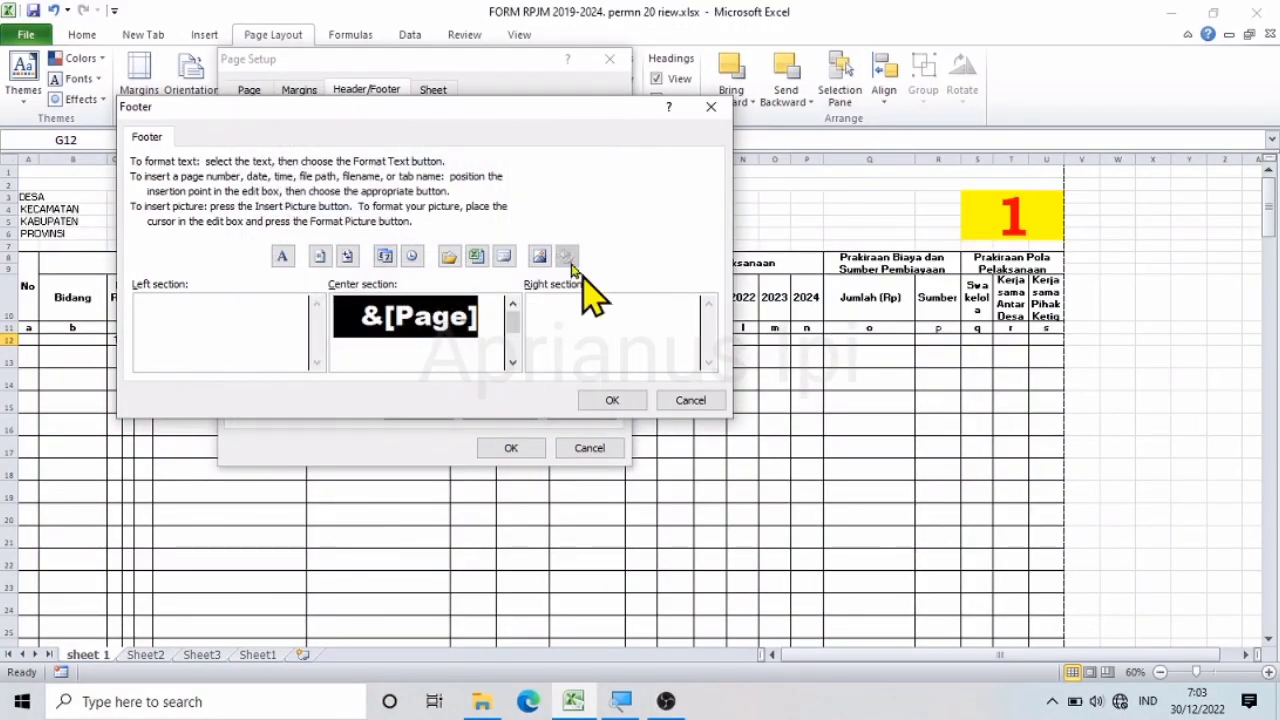
# - Confirm the centred page-number footer, close Page Setup, and open the print preview
pyautogui.click(545, 328)
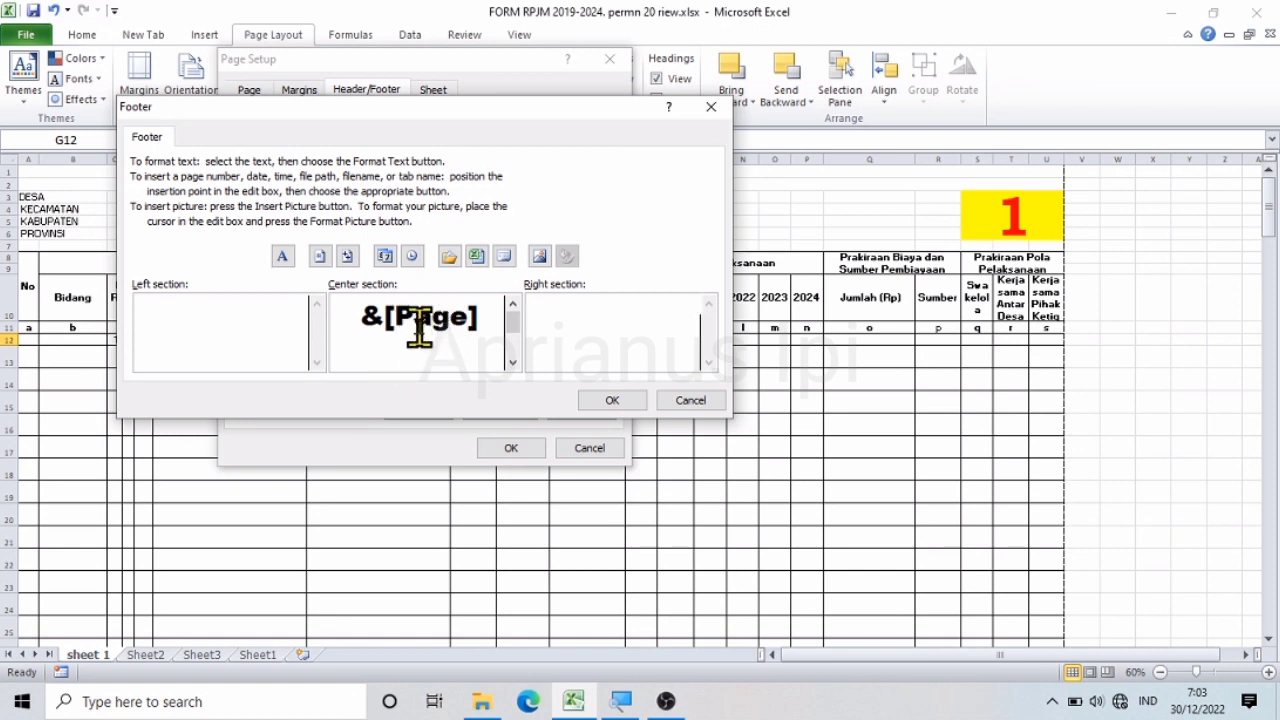
pyautogui.click(612, 401)
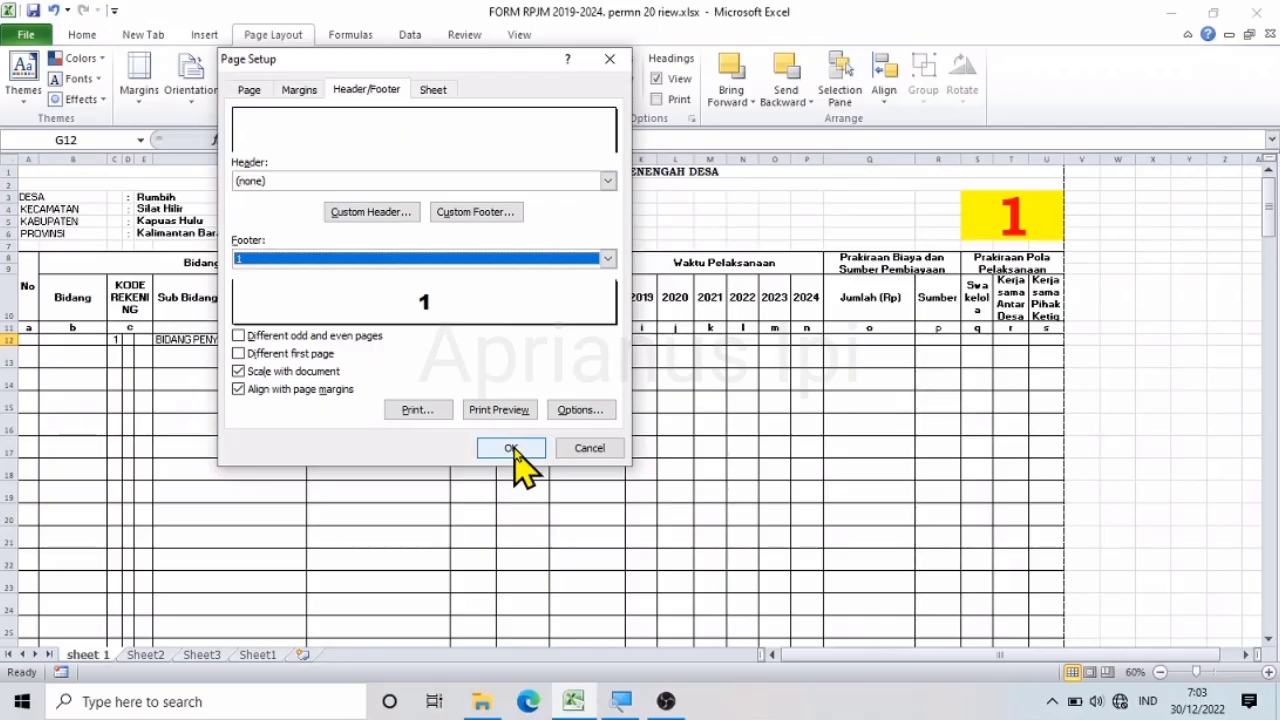
pyautogui.click(512, 449)
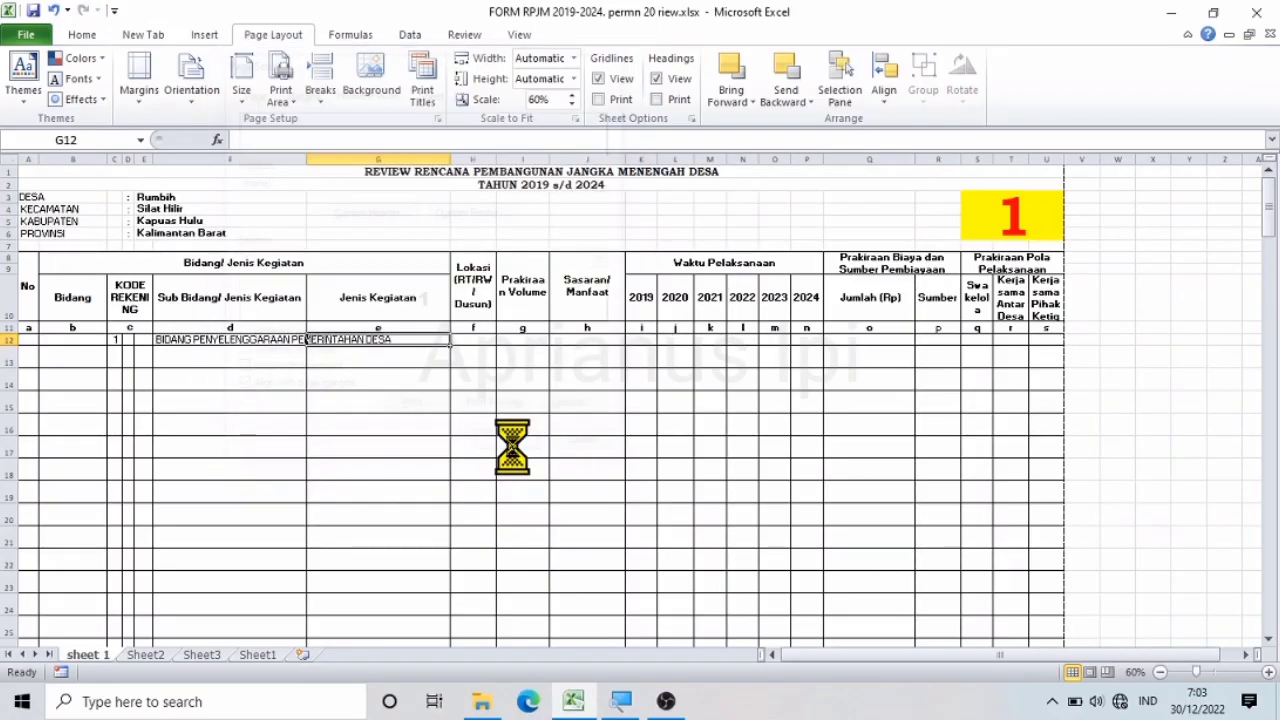
pyautogui.click(512, 445)
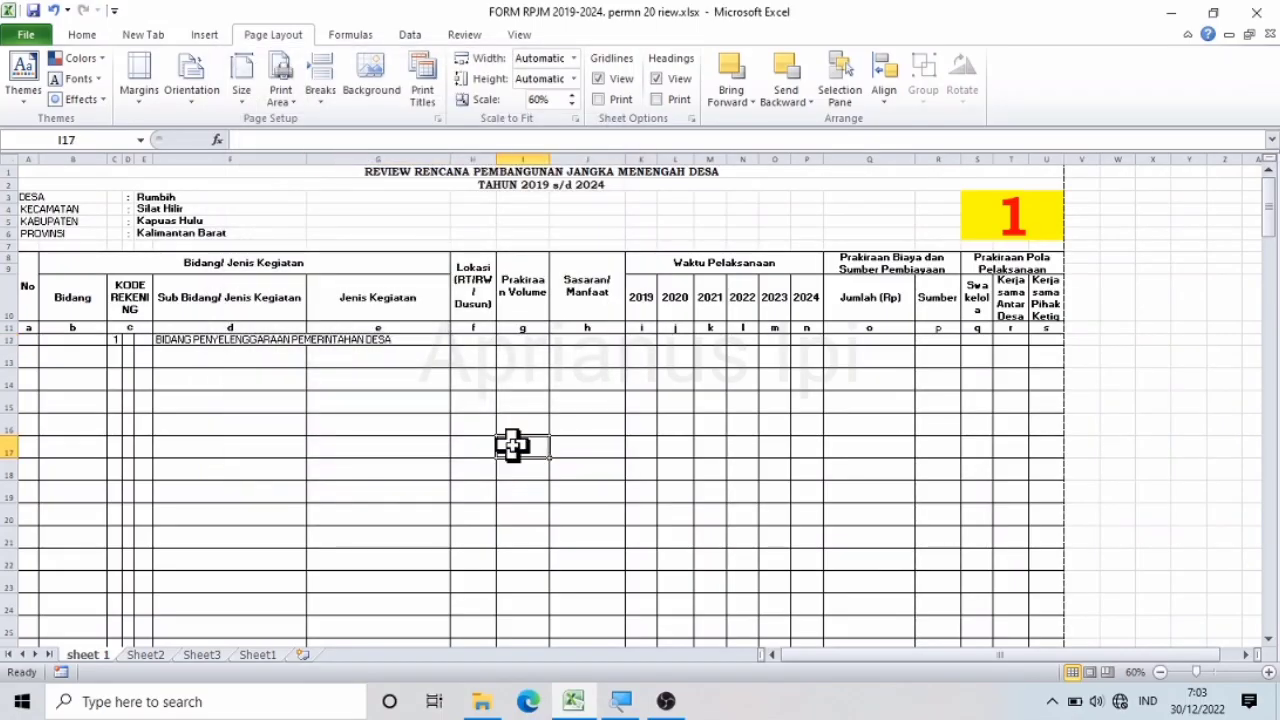
pyautogui.hotkey('ctrl', 'p')
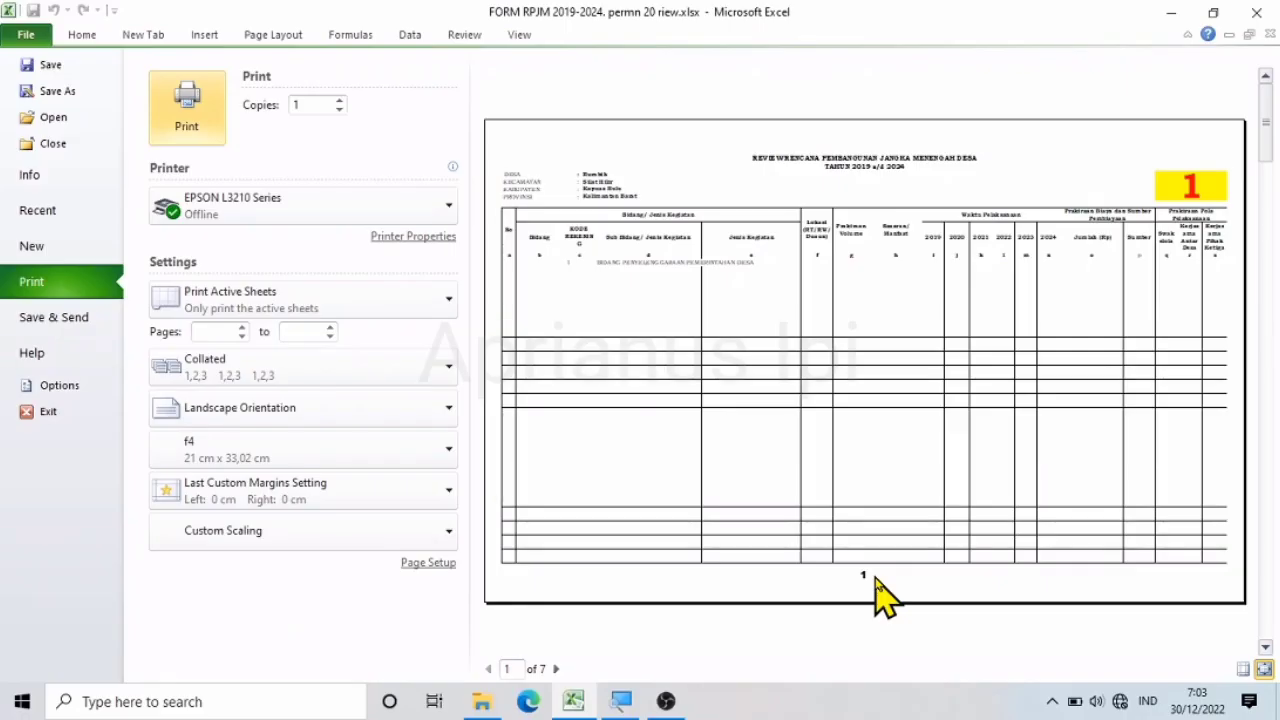
# - Page through the print preview to page 5, checking footers numbered 1 to 5
pyautogui.click(557, 669)
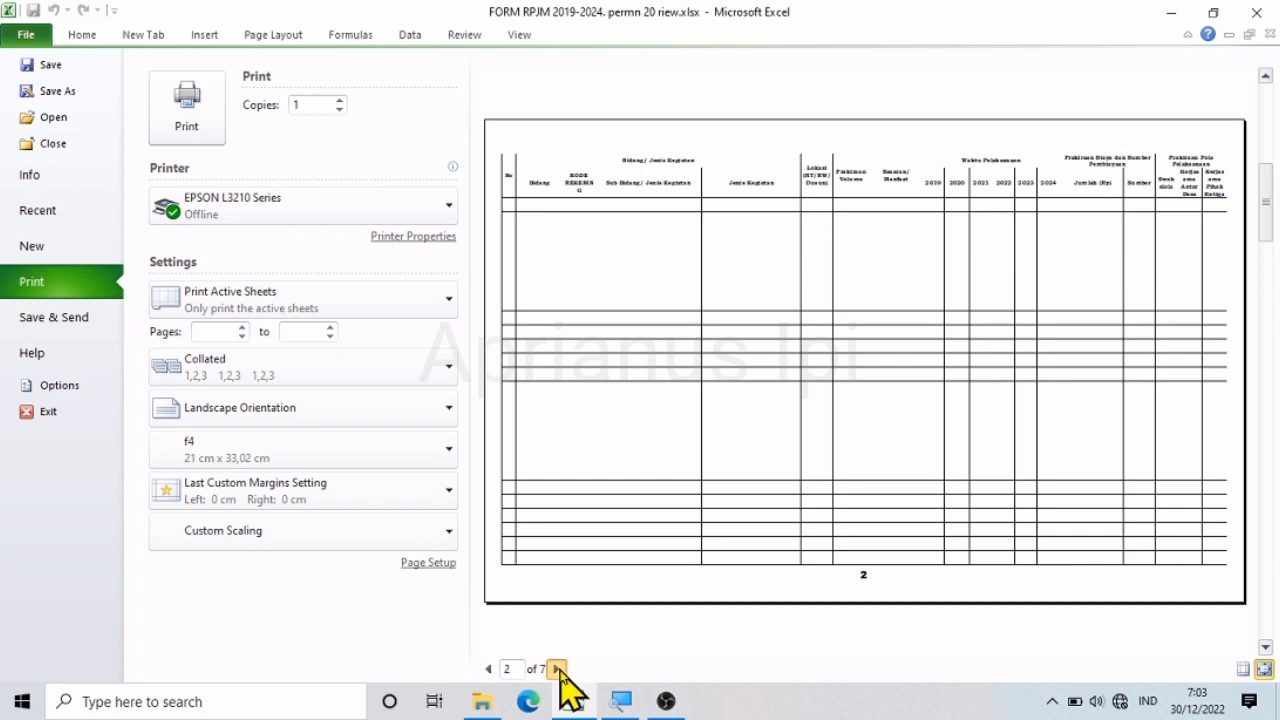
pyautogui.click(557, 669)
pyautogui.click(557, 669)
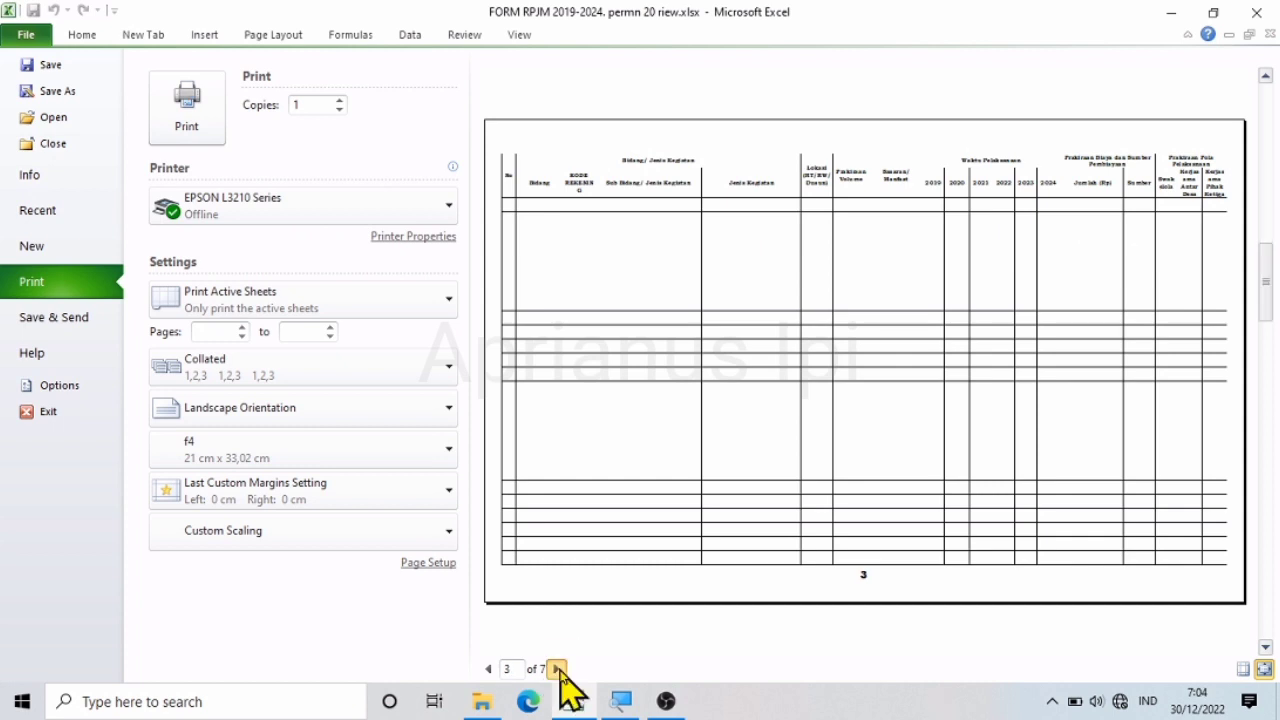
pyautogui.click(557, 669)
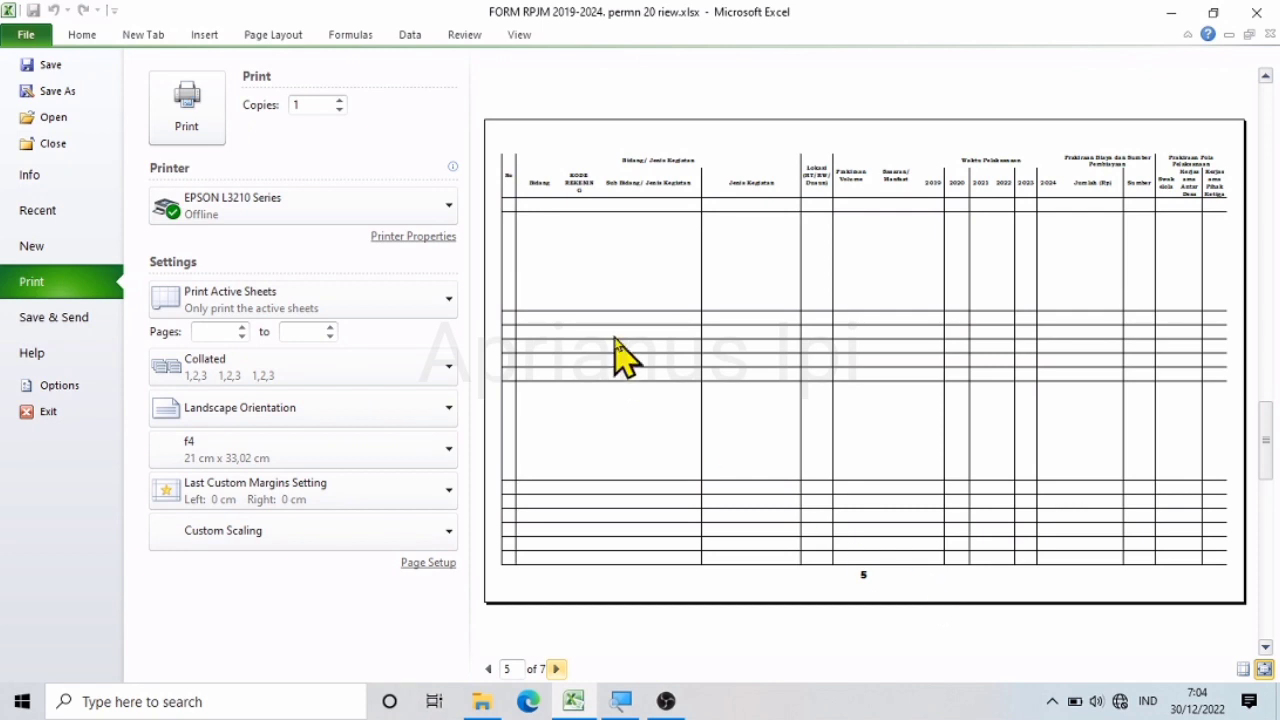
# - Exit the print preview back to the review form worksheet
pyautogui.click(262, 36)
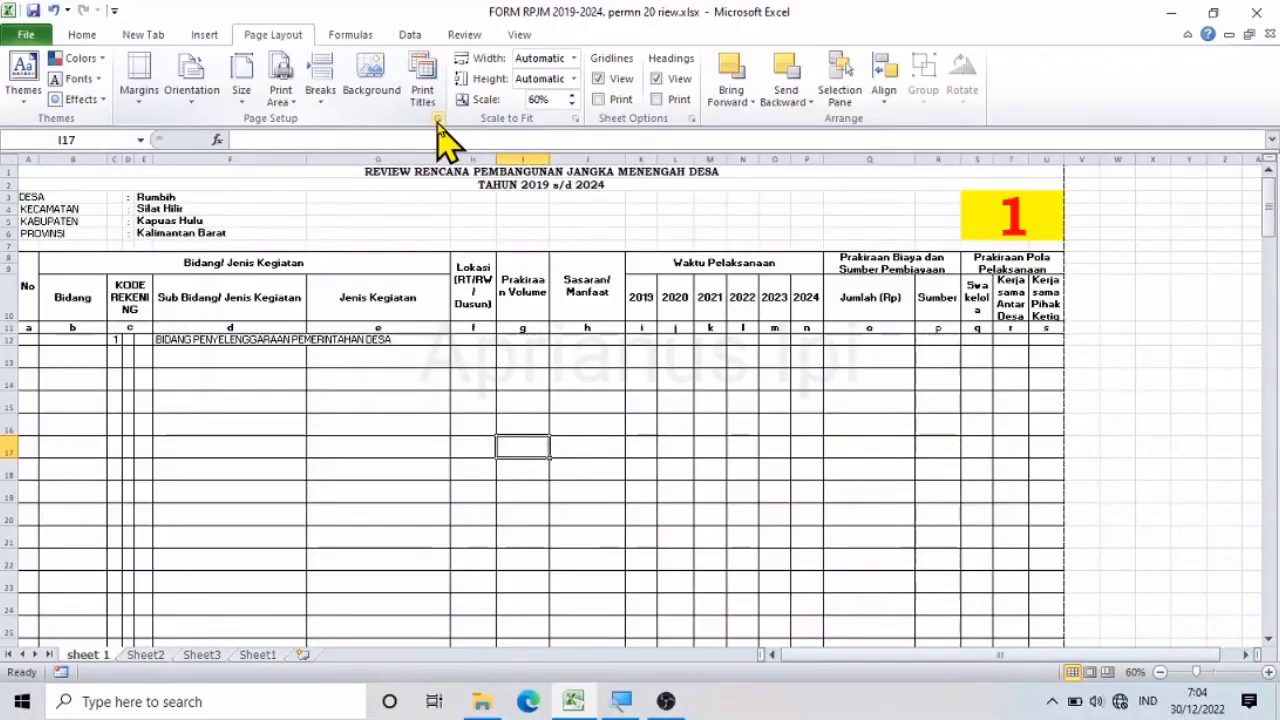
# - Change the First page number in Page Setup from Auto to 5 and apply it
pyautogui.click(436, 120)
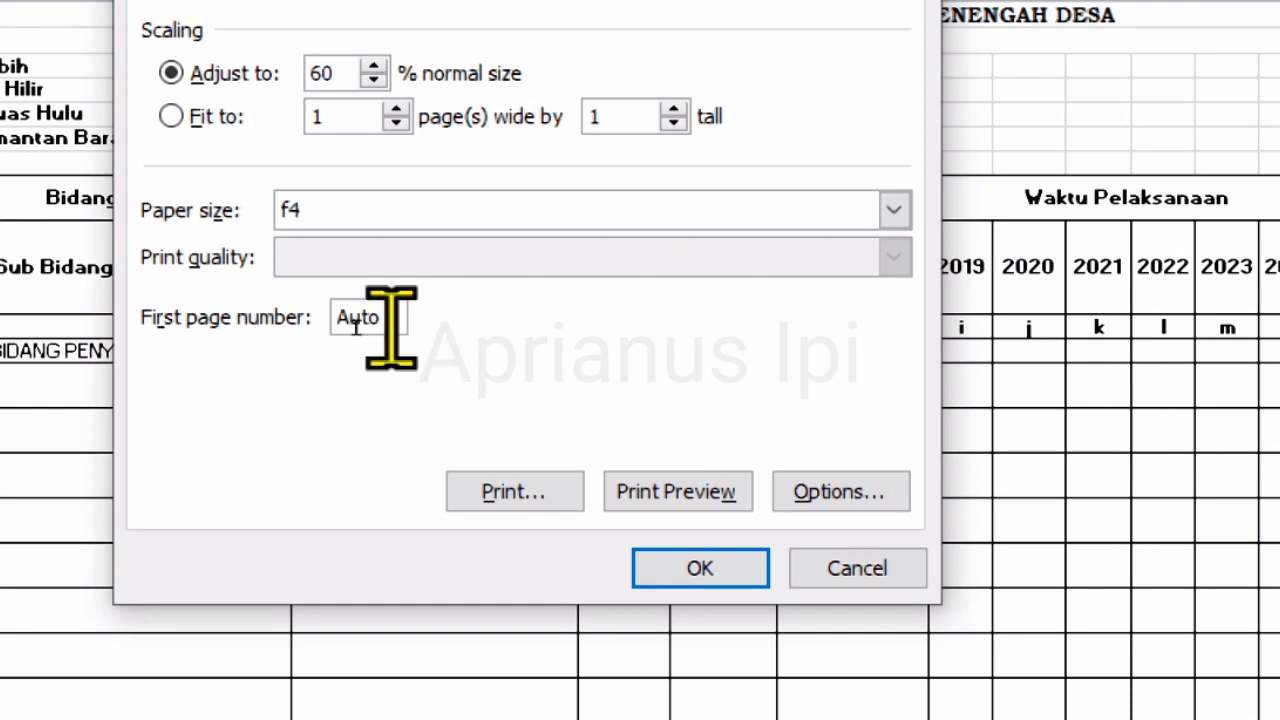
pyautogui.click(356, 327)
pyautogui.press('BackSpace')
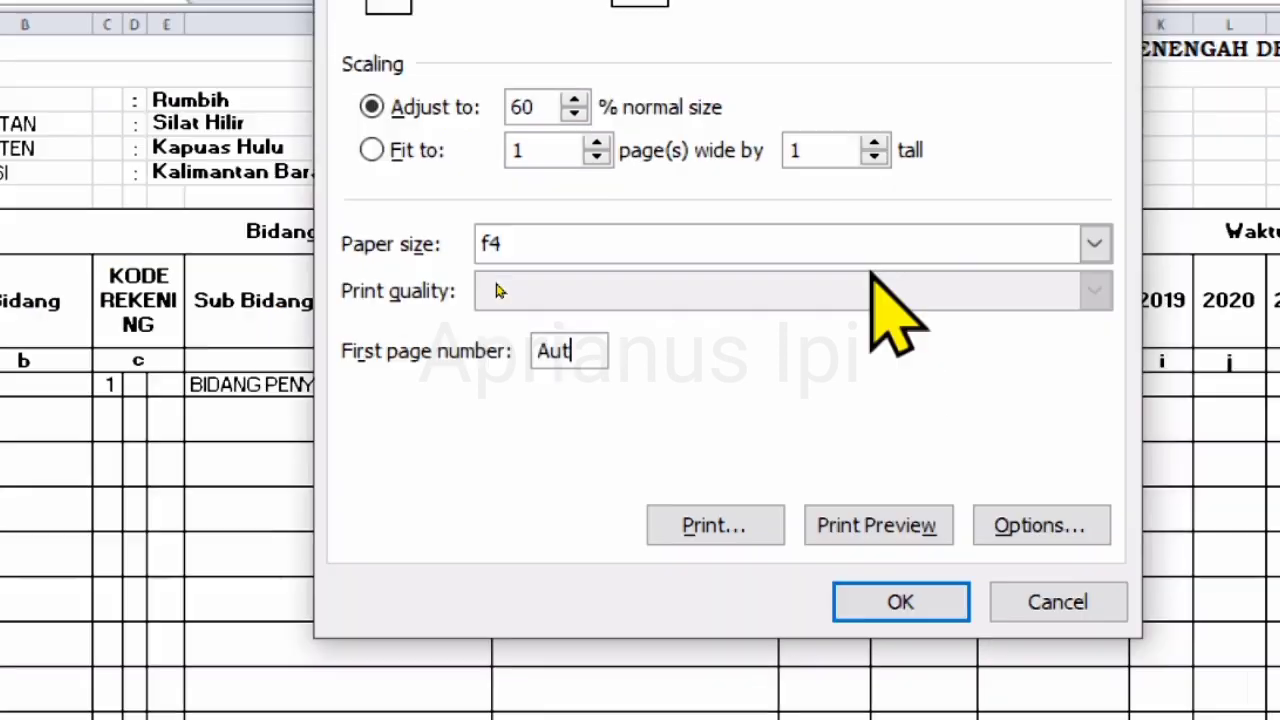
pyautogui.press('BackSpace')
pyautogui.press('BackSpace')
pyautogui.press('BackSpace')
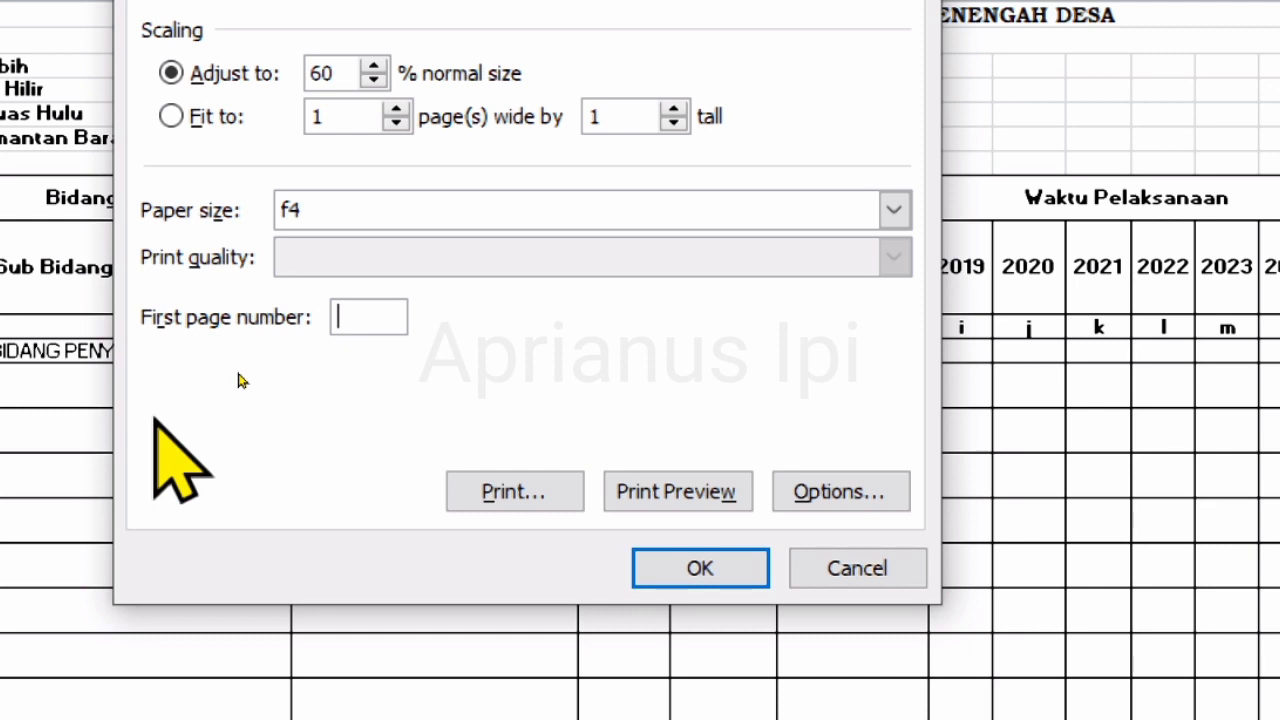
pyautogui.write('4')
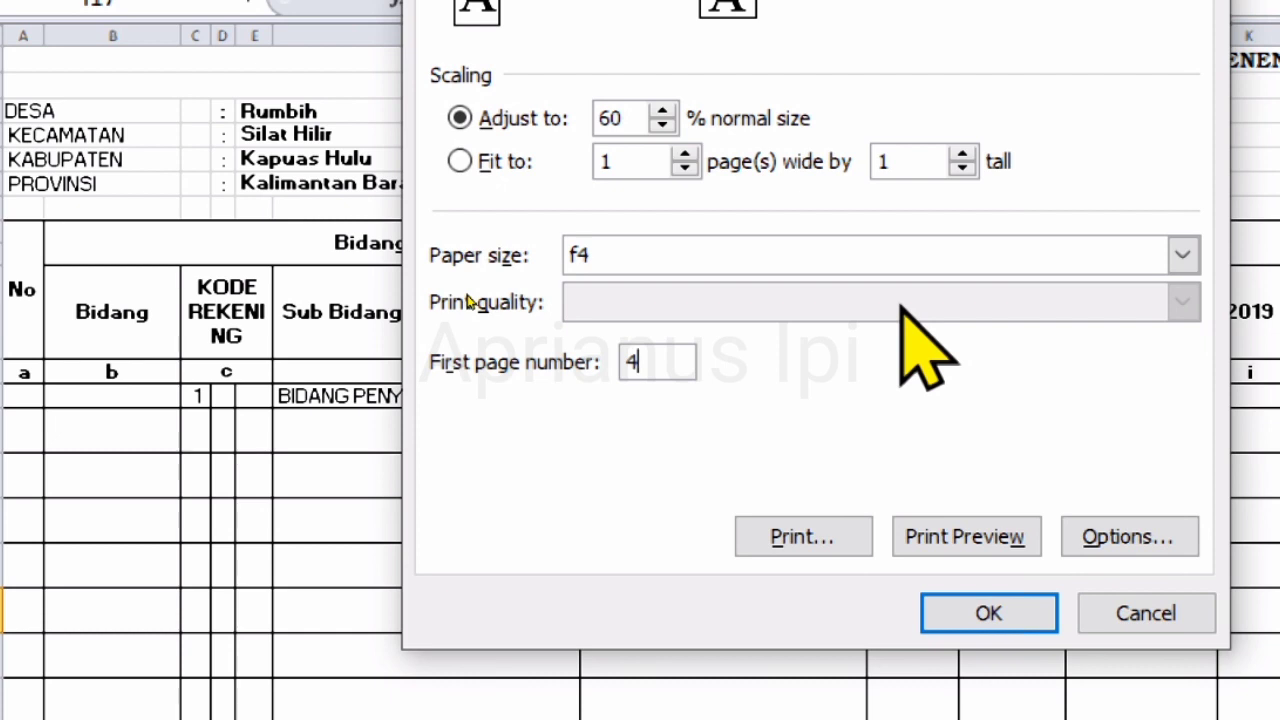
pyautogui.press('BackSpace')
pyautogui.write('5')
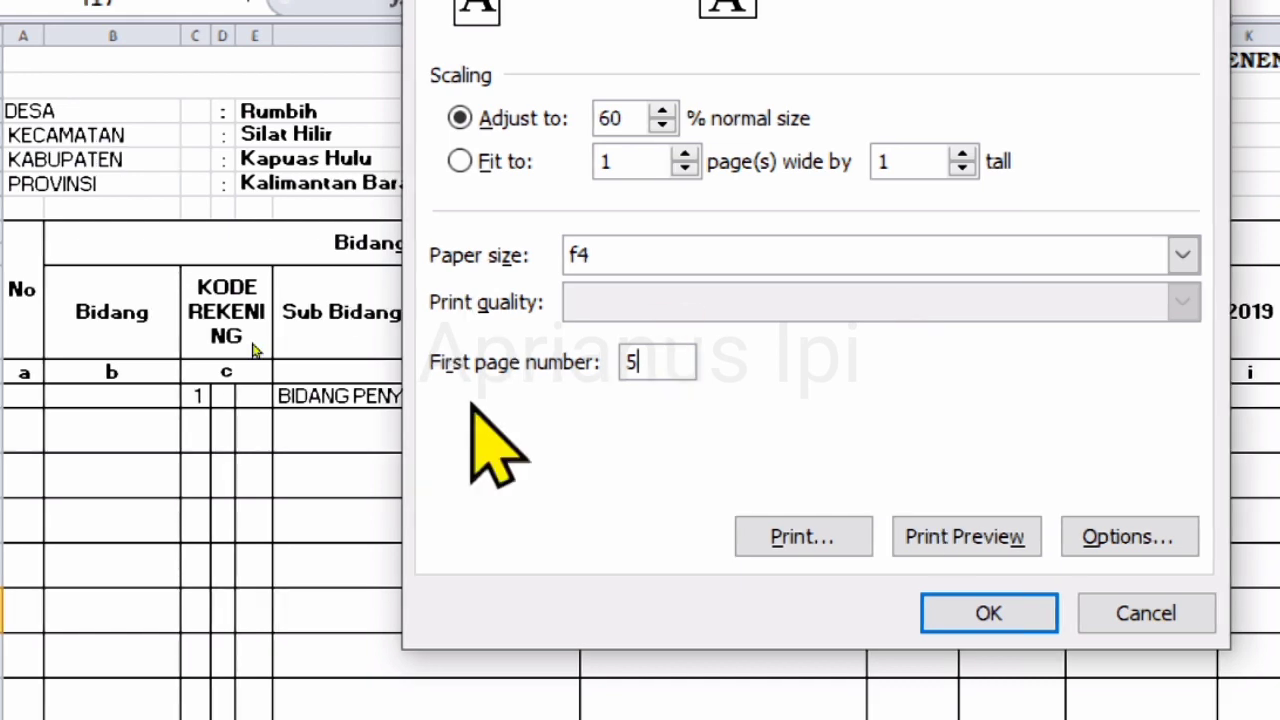
pyautogui.press('BackSpace')
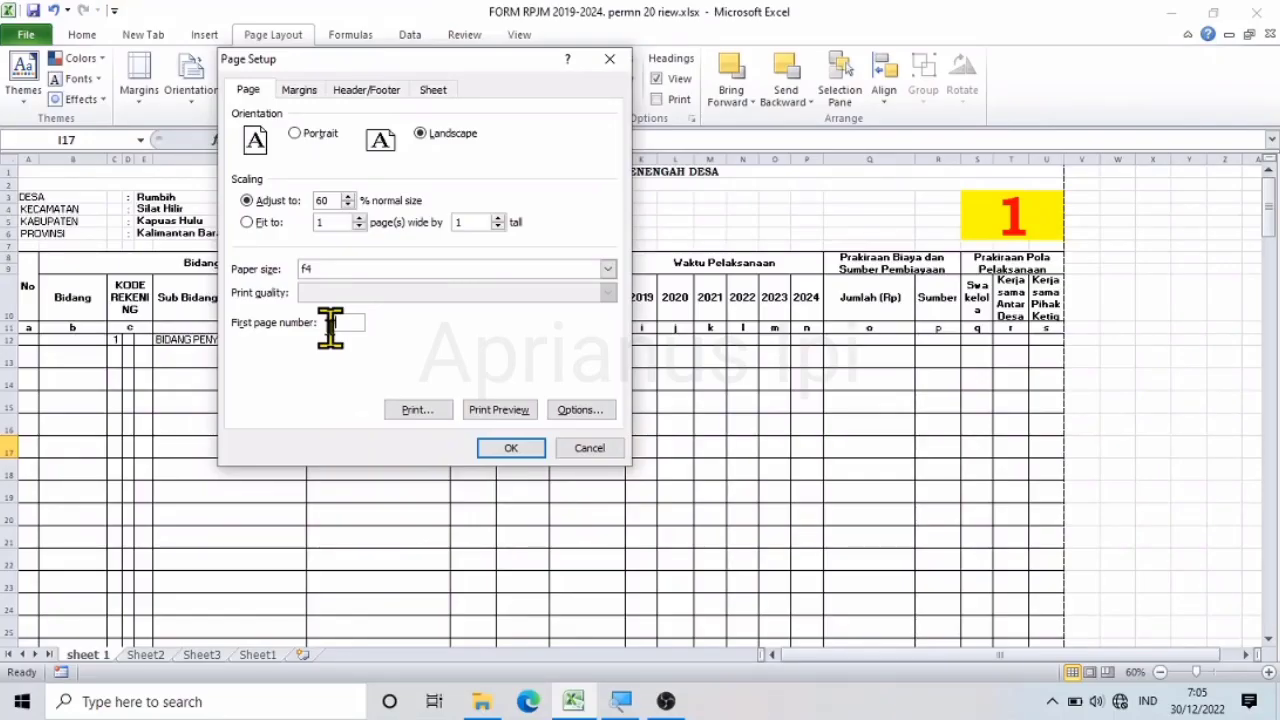
pyautogui.write('5')
pyautogui.click(507, 449)
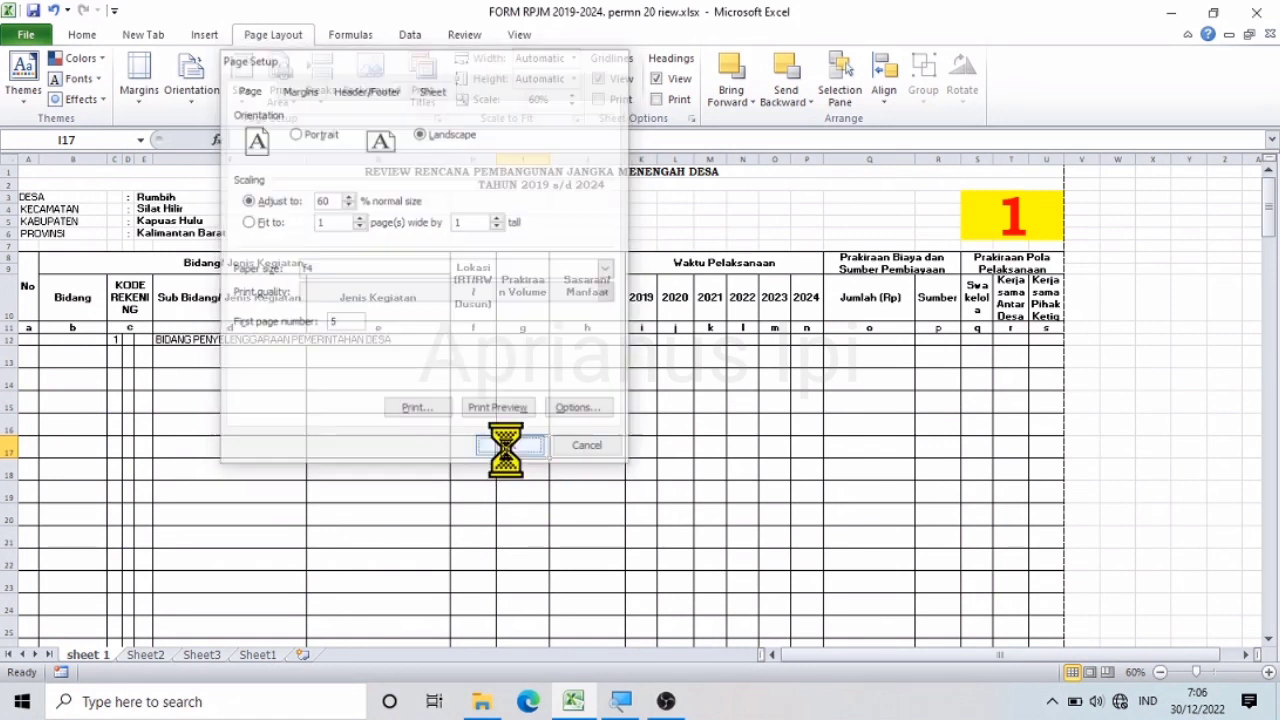
pyautogui.click(695, 541)
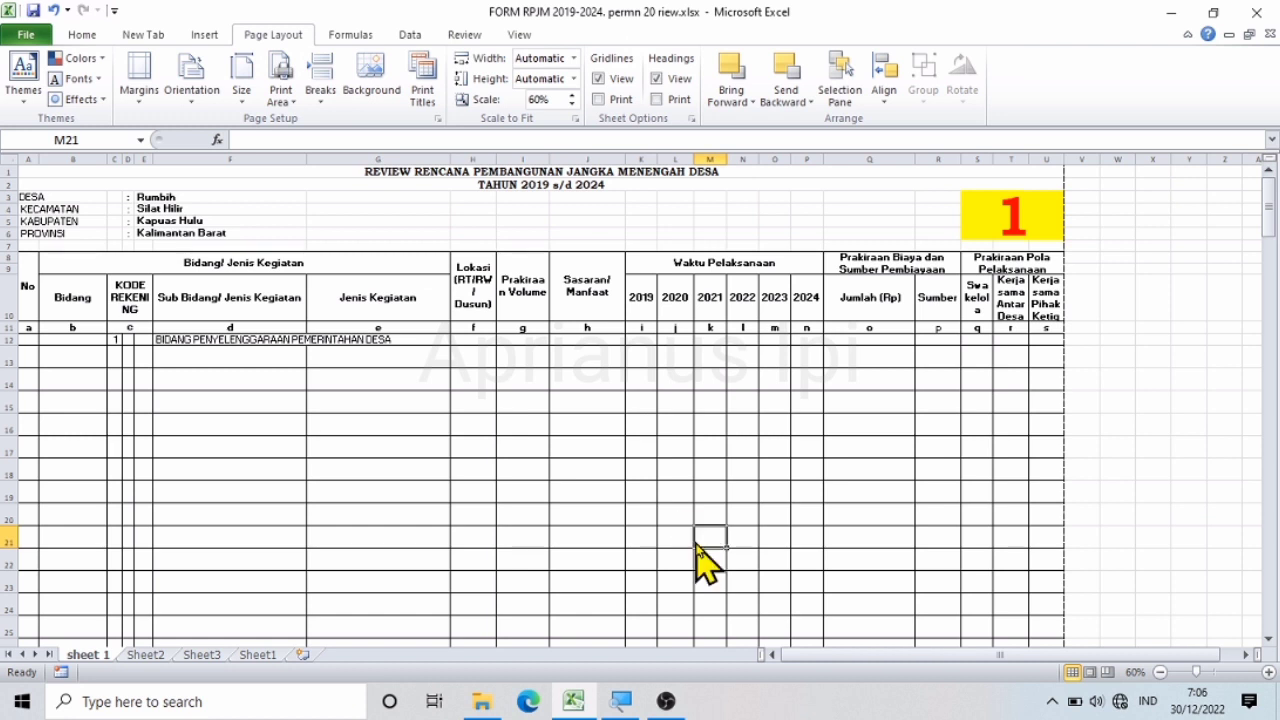
# - Open the print preview to check the new page numbering
pyautogui.hotkey('ctrl', 'p')
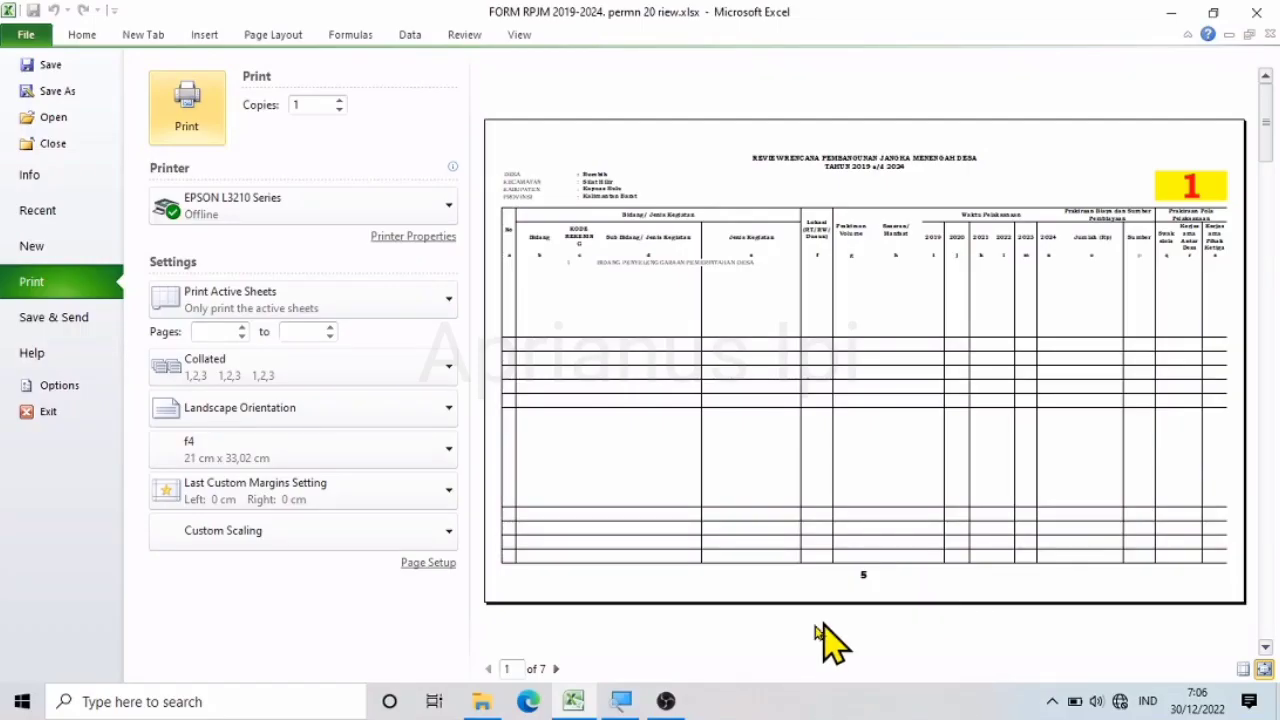
# - Page through preview pages 2 to 5, confirming footers number upward from 5, then return to the worksheet
pyautogui.click(558, 668)
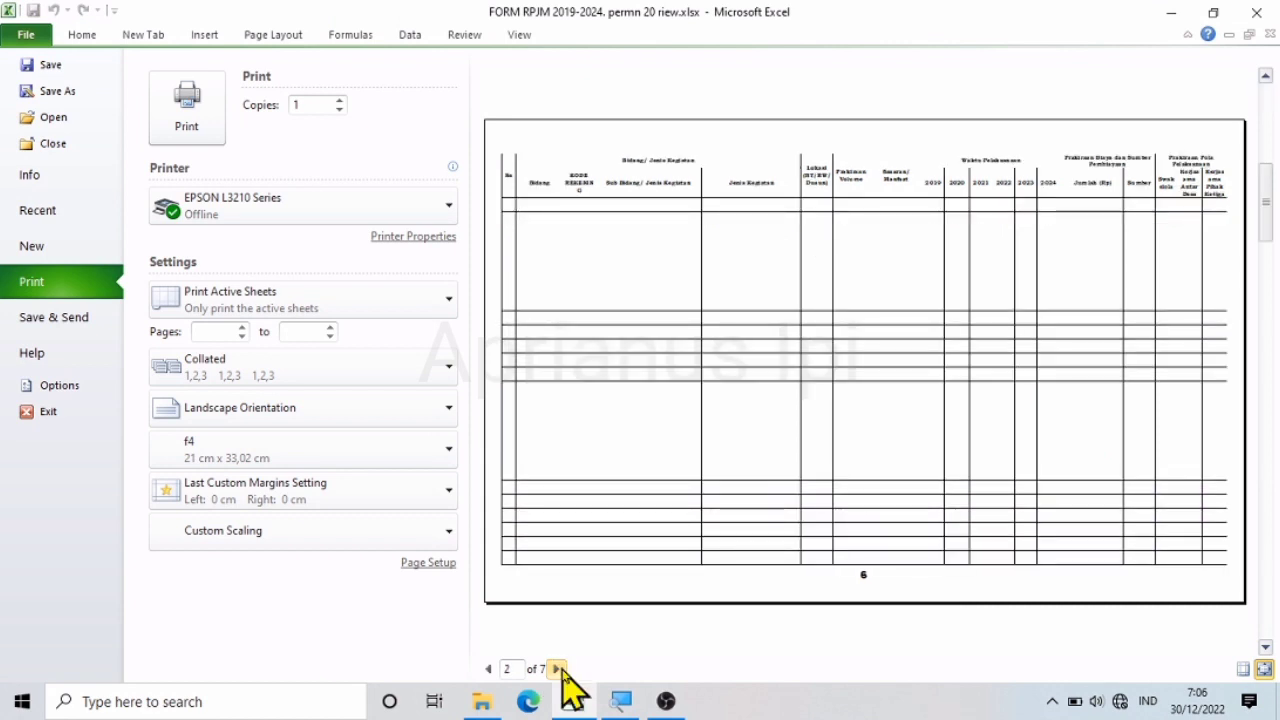
pyautogui.click(558, 668)
pyautogui.click(558, 668)
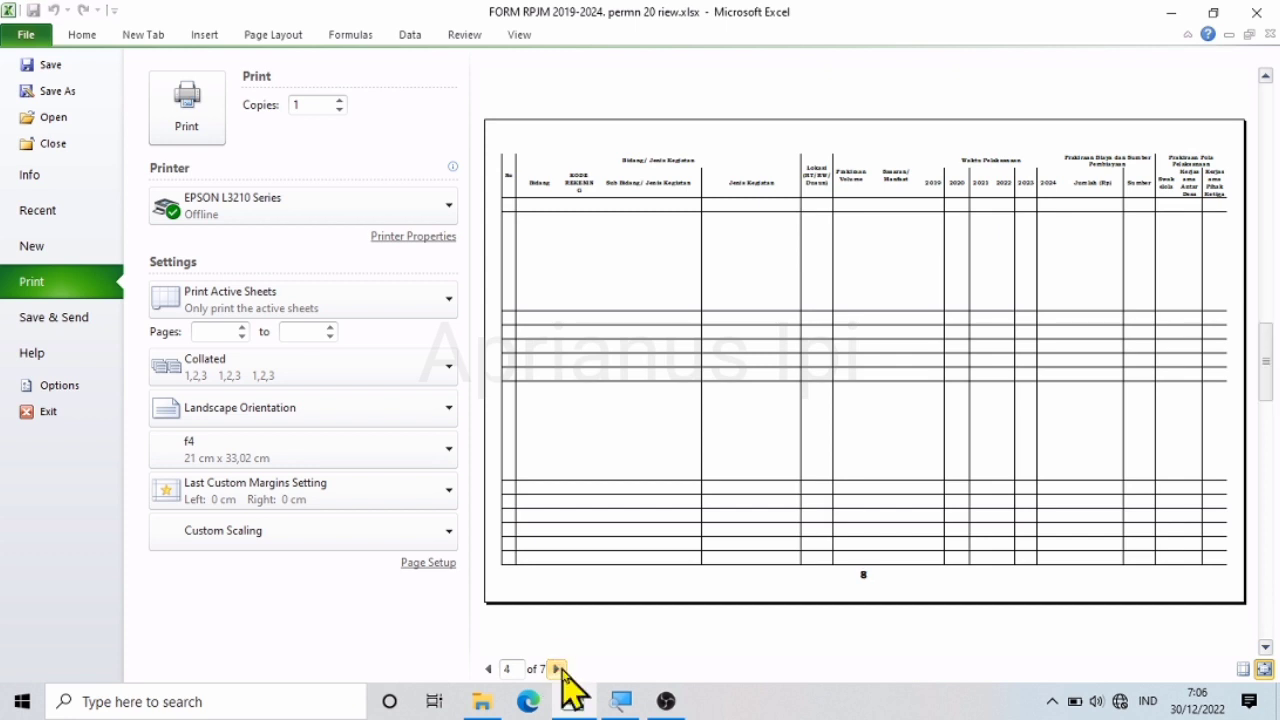
pyautogui.click(558, 668)
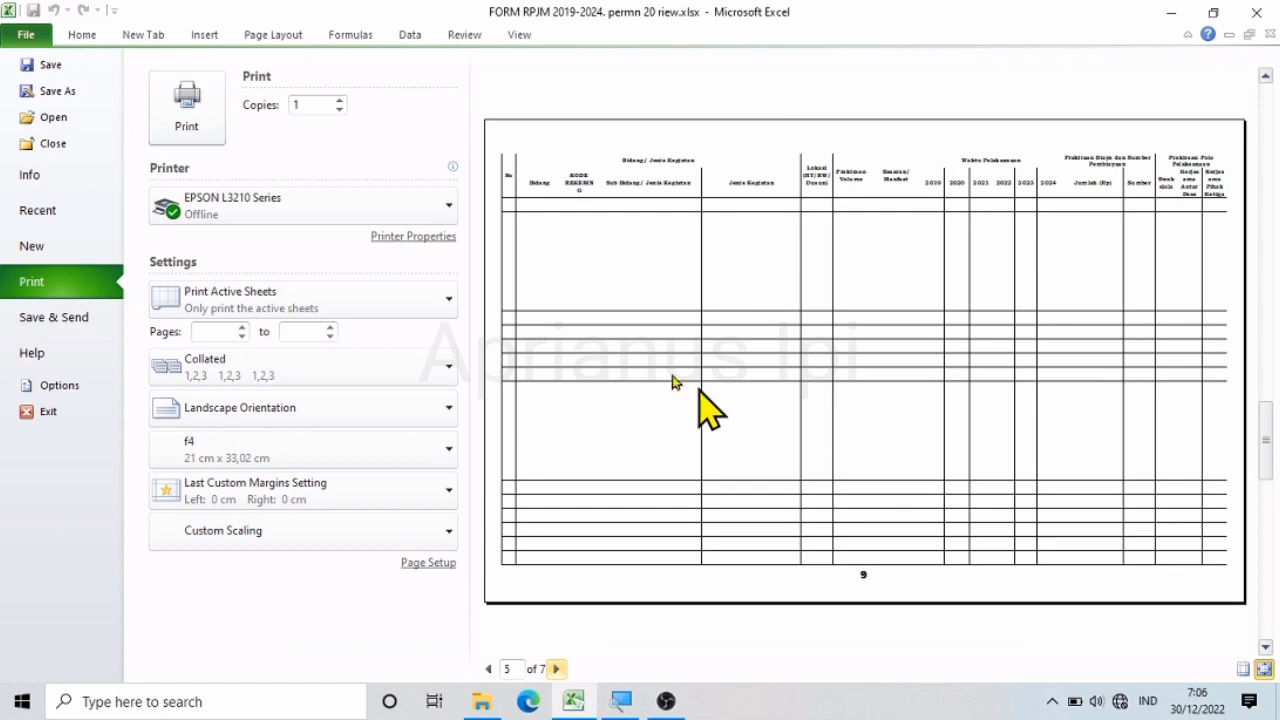
pyautogui.click(275, 40)
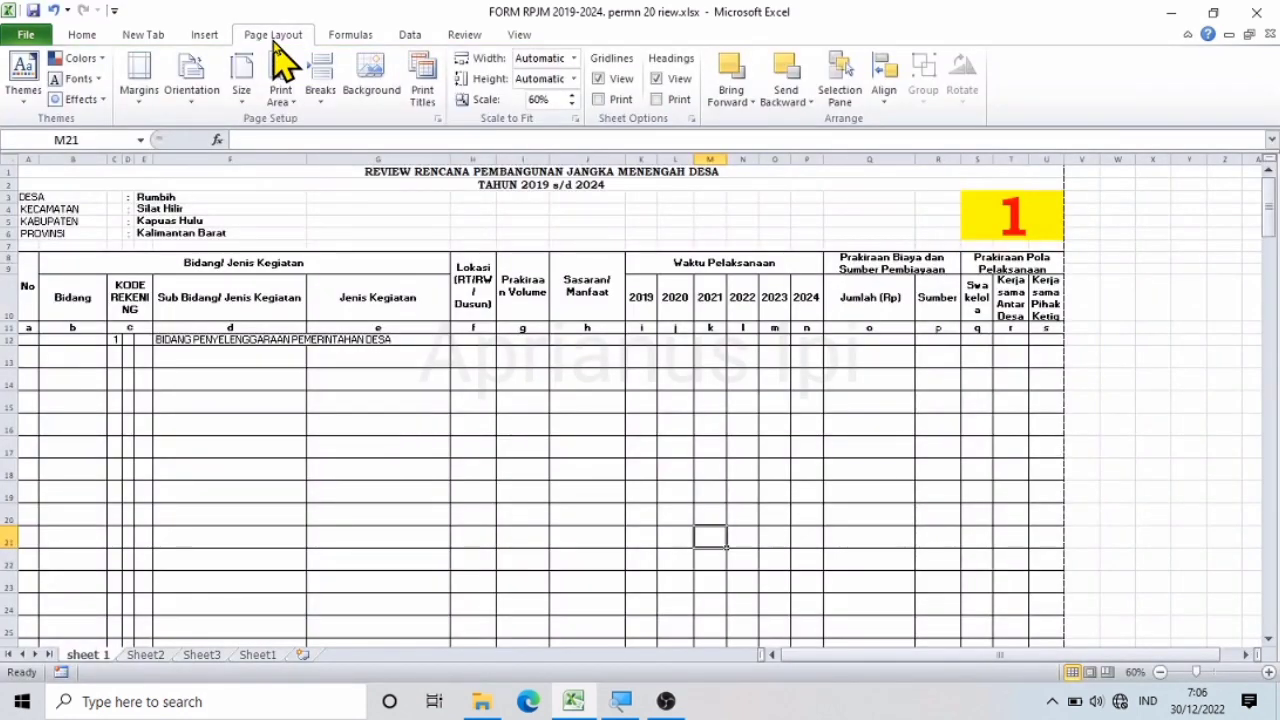